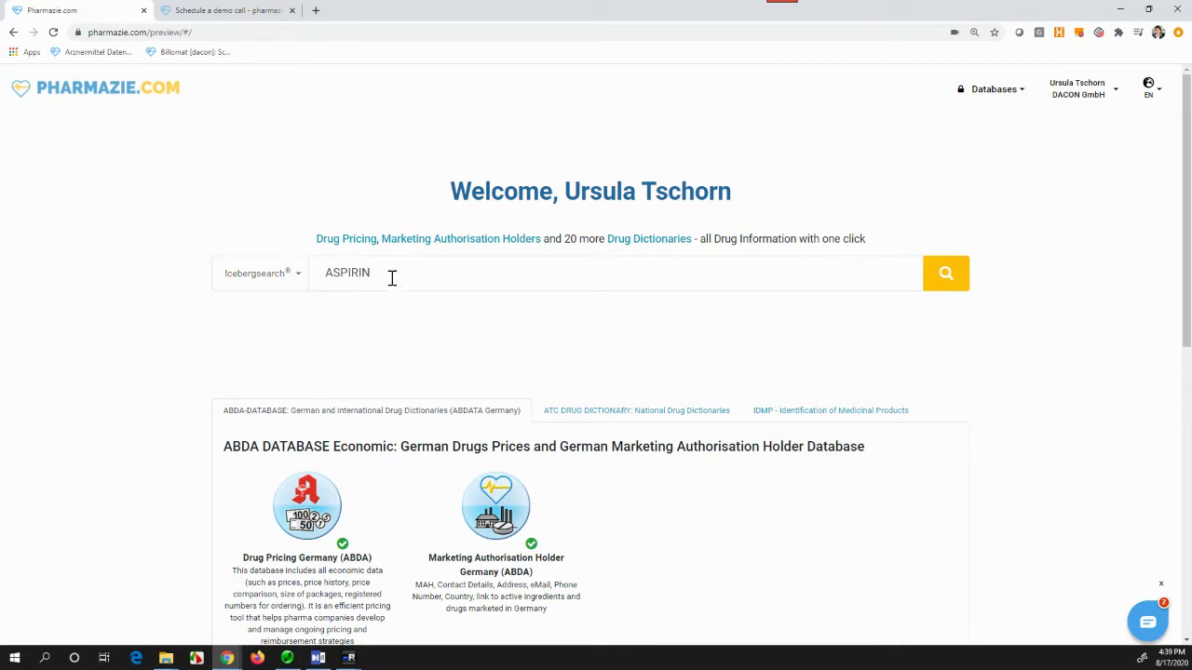
Run the Icebergsearch for ASPIRIN and read the descriptions of the databases in the results.
{"action": "left_click", "coordinate": [945, 278]}
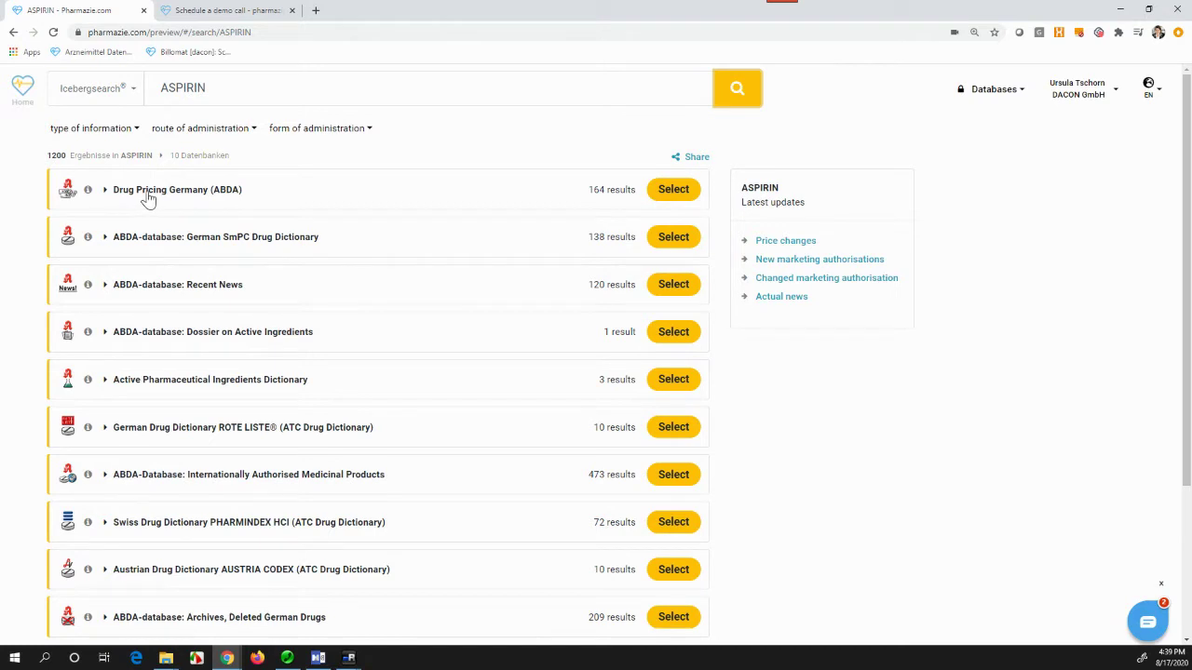
{"action": "mouse_move", "coordinate": [89, 192]}
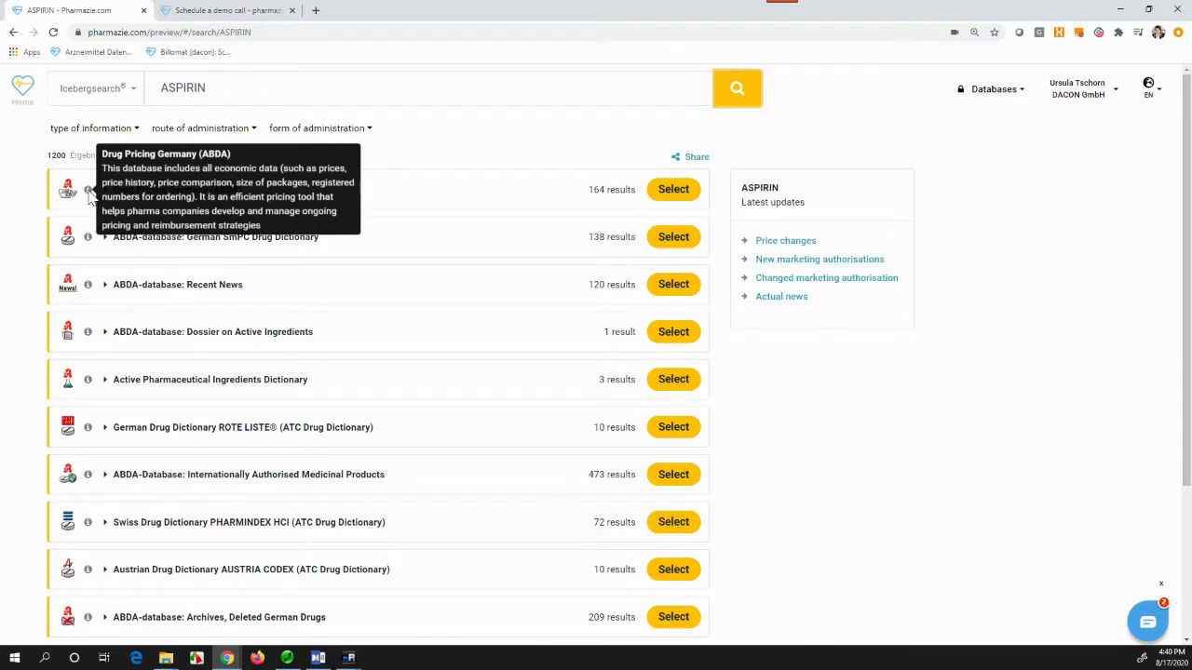
{"action": "mouse_move", "coordinate": [88, 240]}
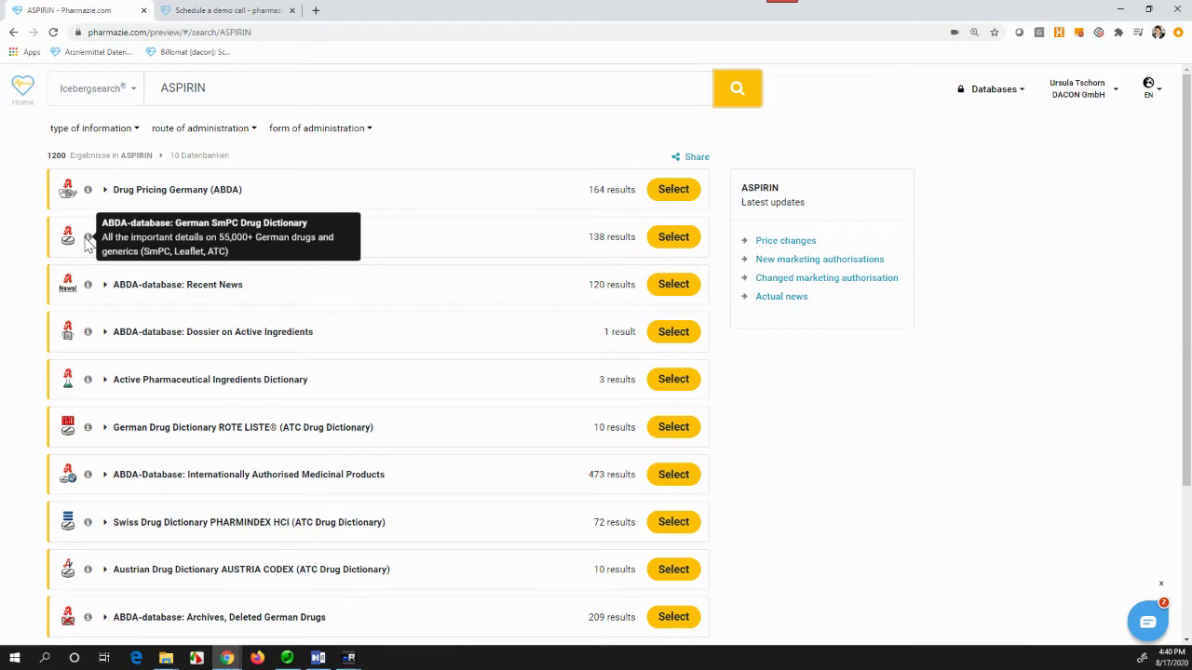
{"action": "mouse_move", "coordinate": [90, 289]}
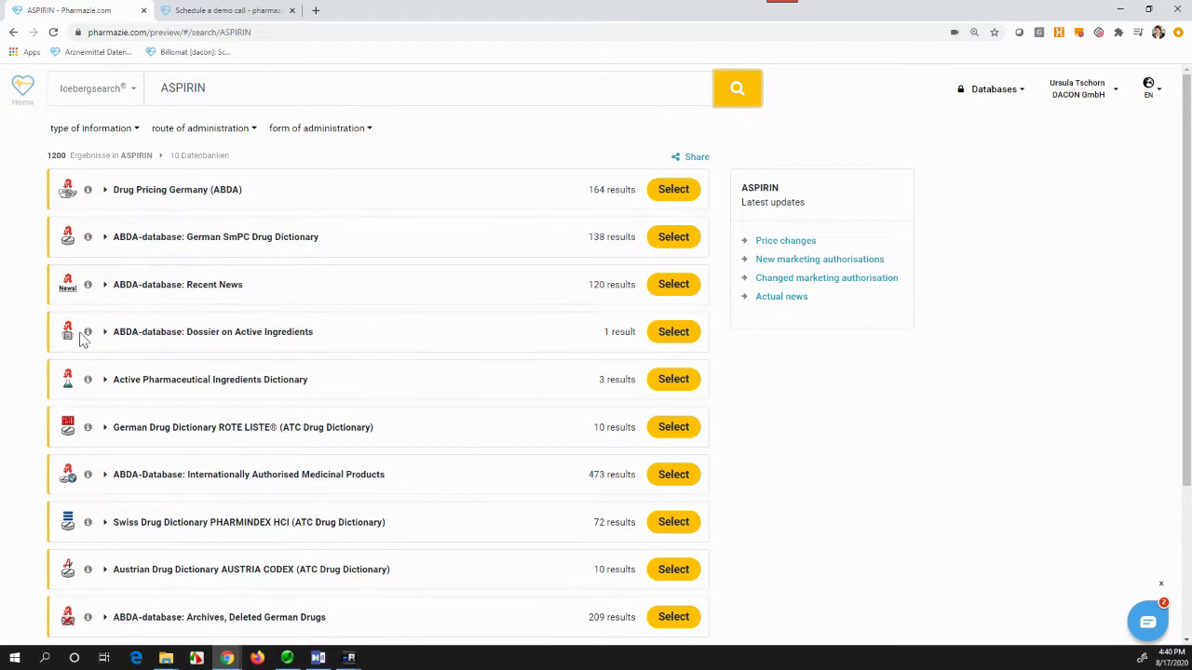
{"action": "mouse_move", "coordinate": [90, 337]}
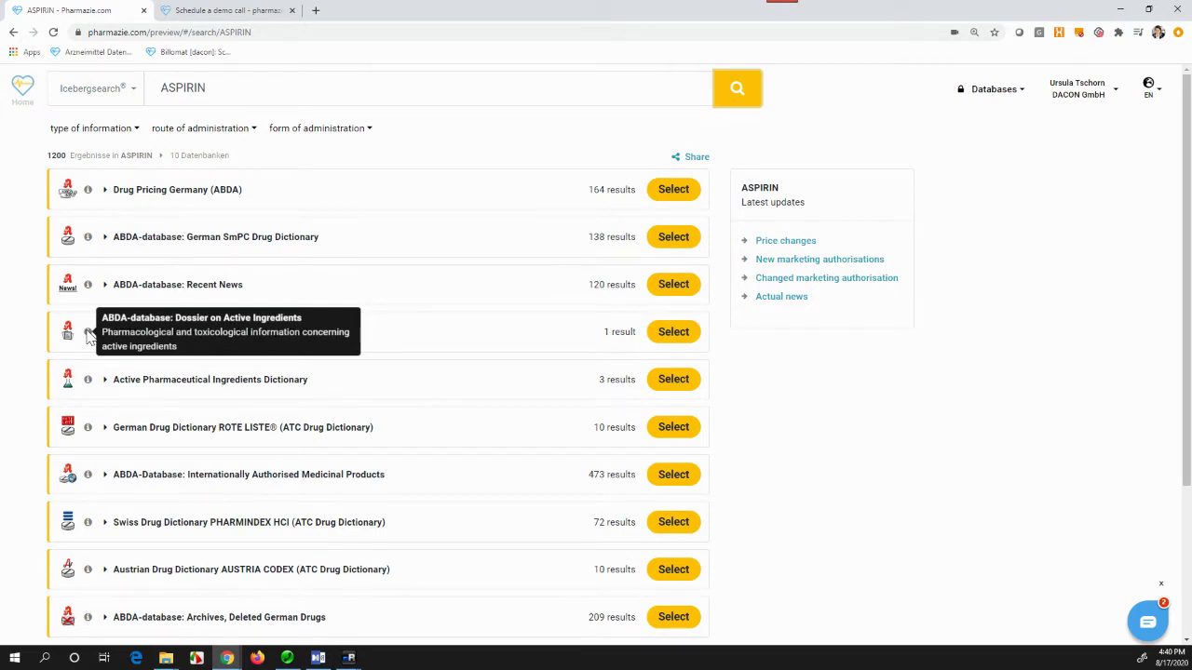
{"action": "mouse_move", "coordinate": [88, 381]}
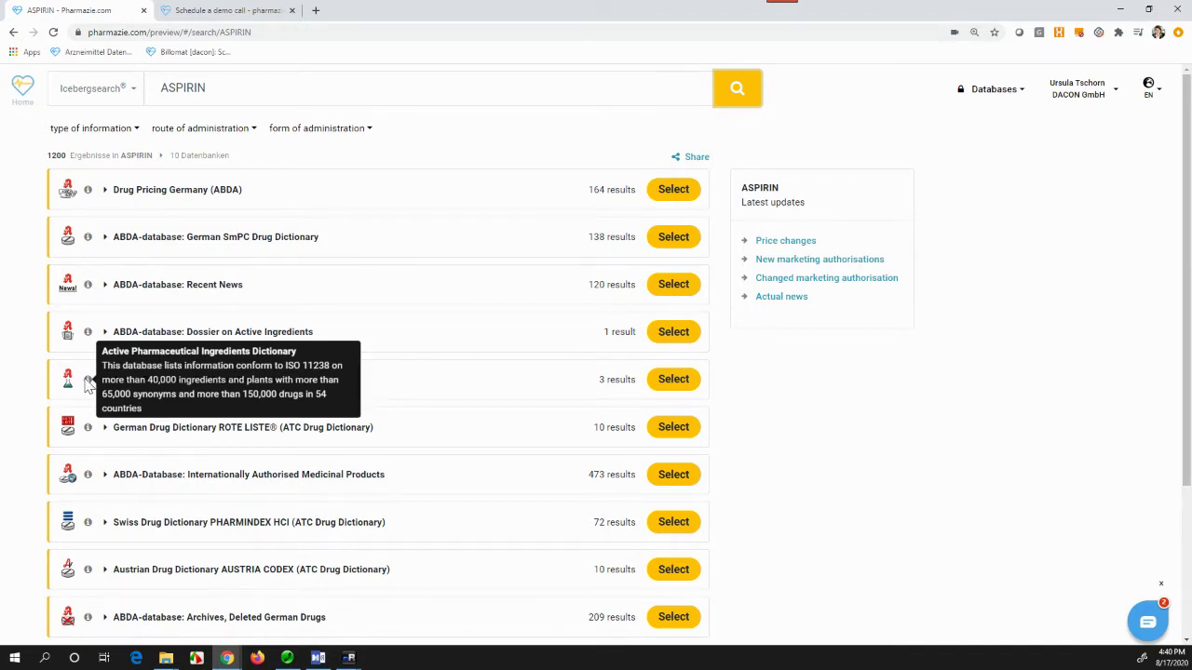
{"action": "mouse_move", "coordinate": [91, 431]}
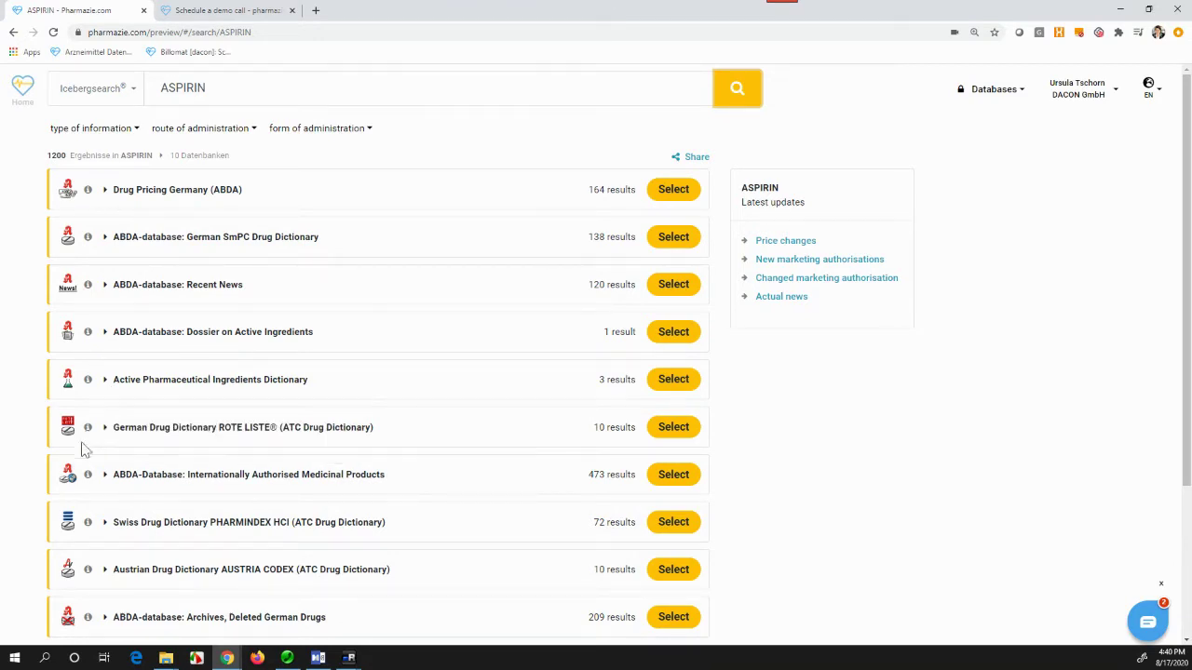
{"action": "mouse_move", "coordinate": [94, 478]}
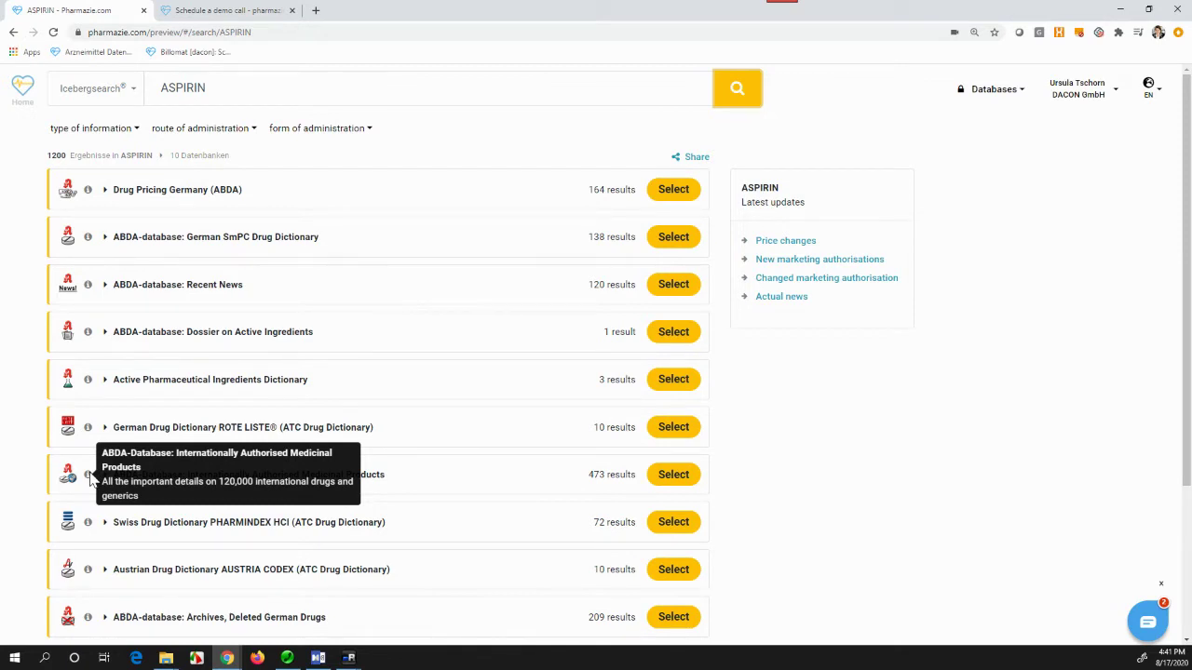
{"action": "mouse_move", "coordinate": [91, 524]}
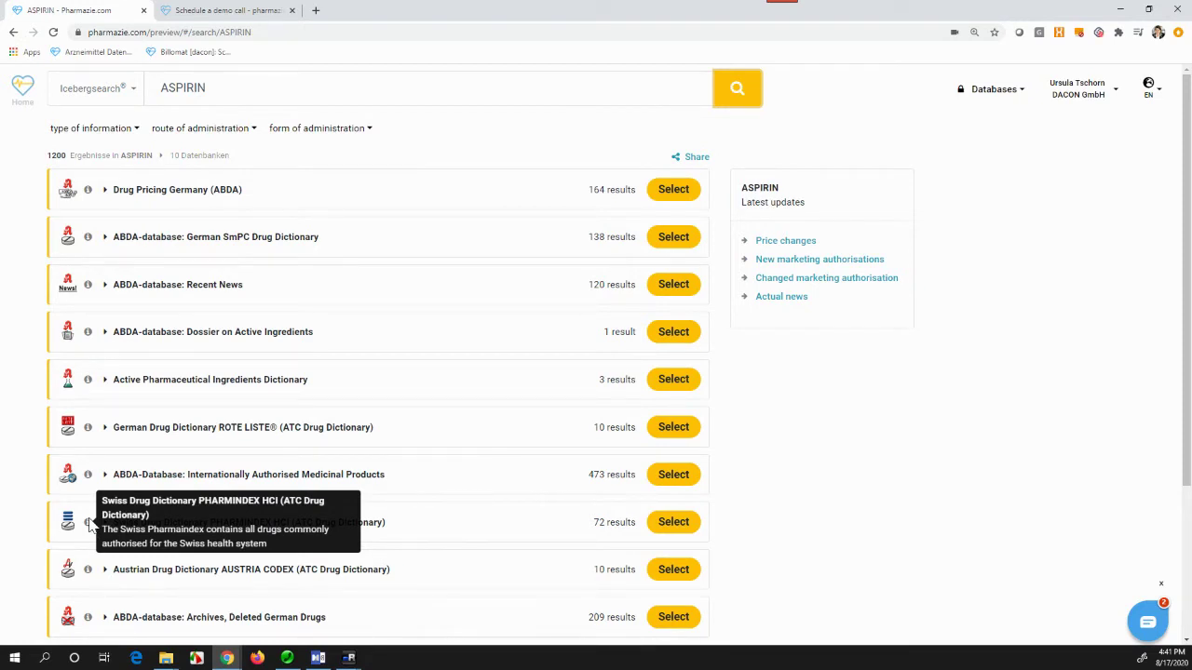
{"action": "mouse_move", "coordinate": [88, 569]}
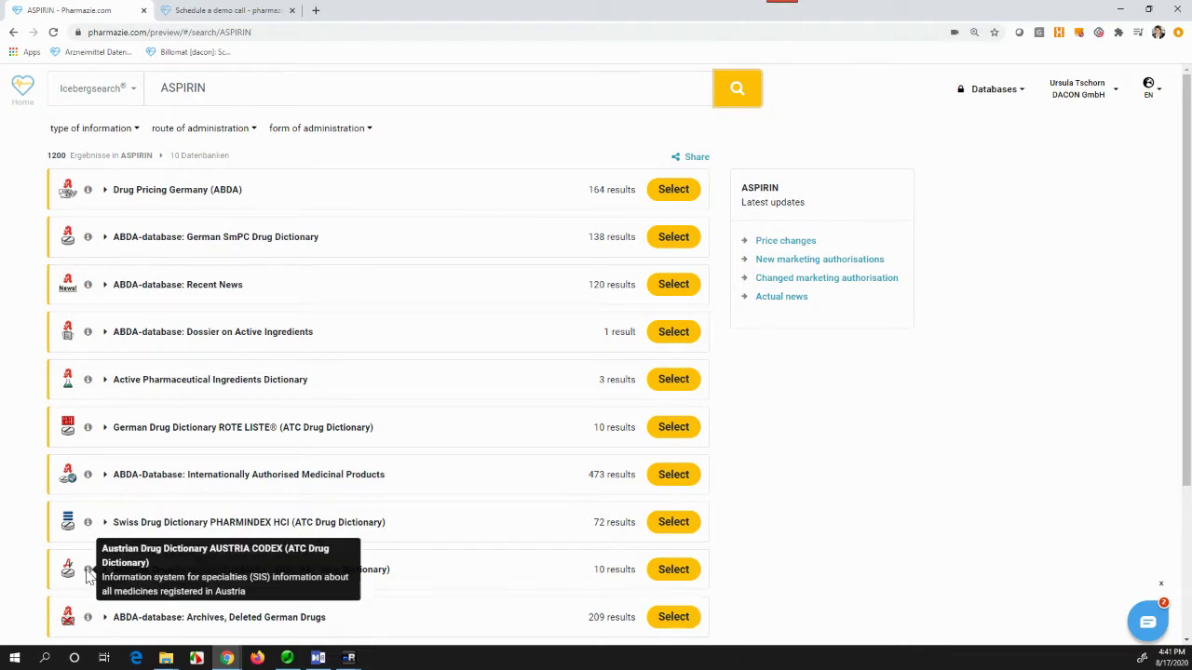
{"action": "mouse_move", "coordinate": [88, 619]}
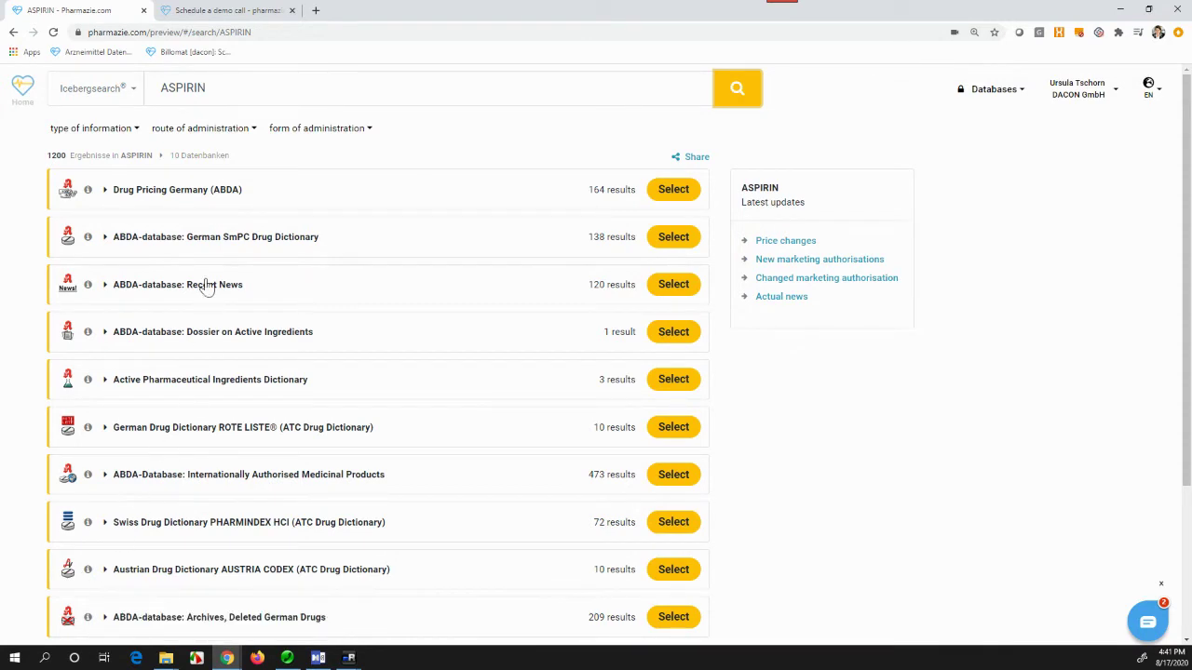
Preview the ASPIRIN hit lists of Drug Pricing Germany (ABDA) and the German SmPC Drug Dictionary, collapsing each again.
{"action": "left_click", "coordinate": [151, 196]}
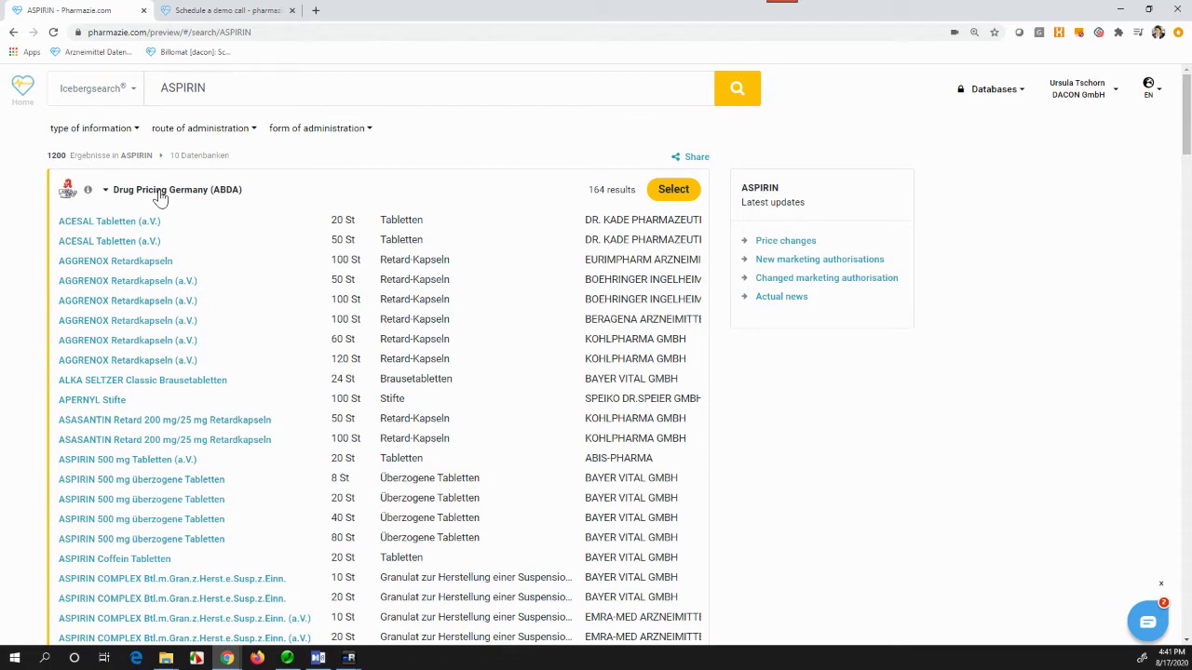
{"action": "left_click", "coordinate": [160, 196]}
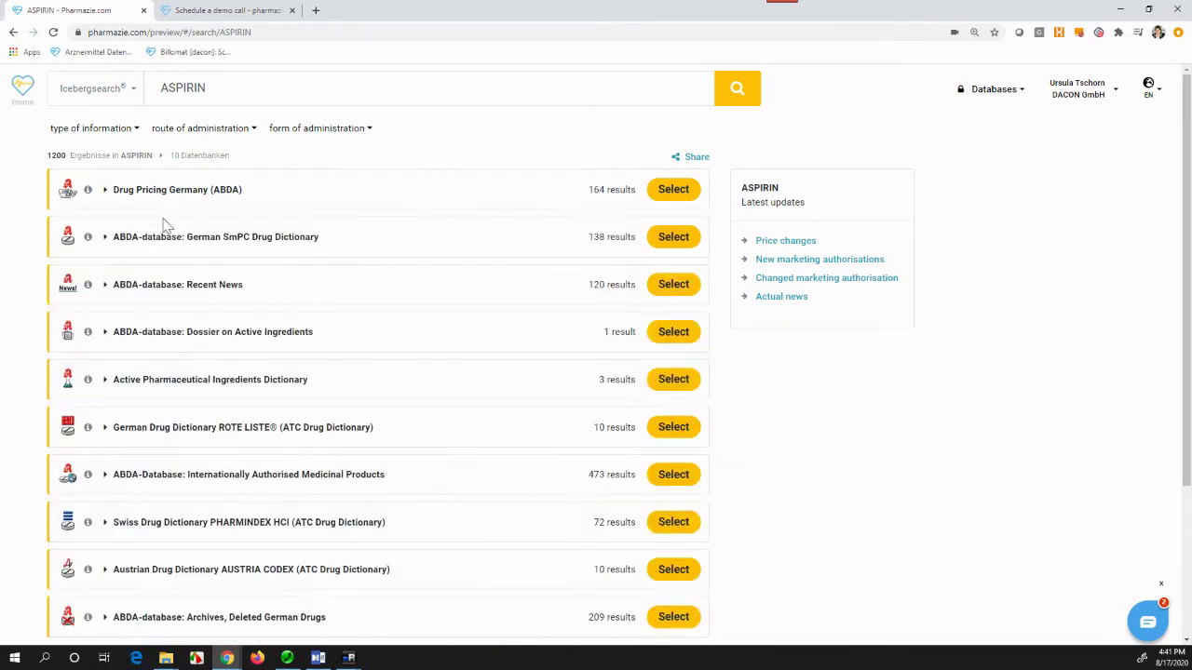
{"action": "left_click", "coordinate": [164, 242]}
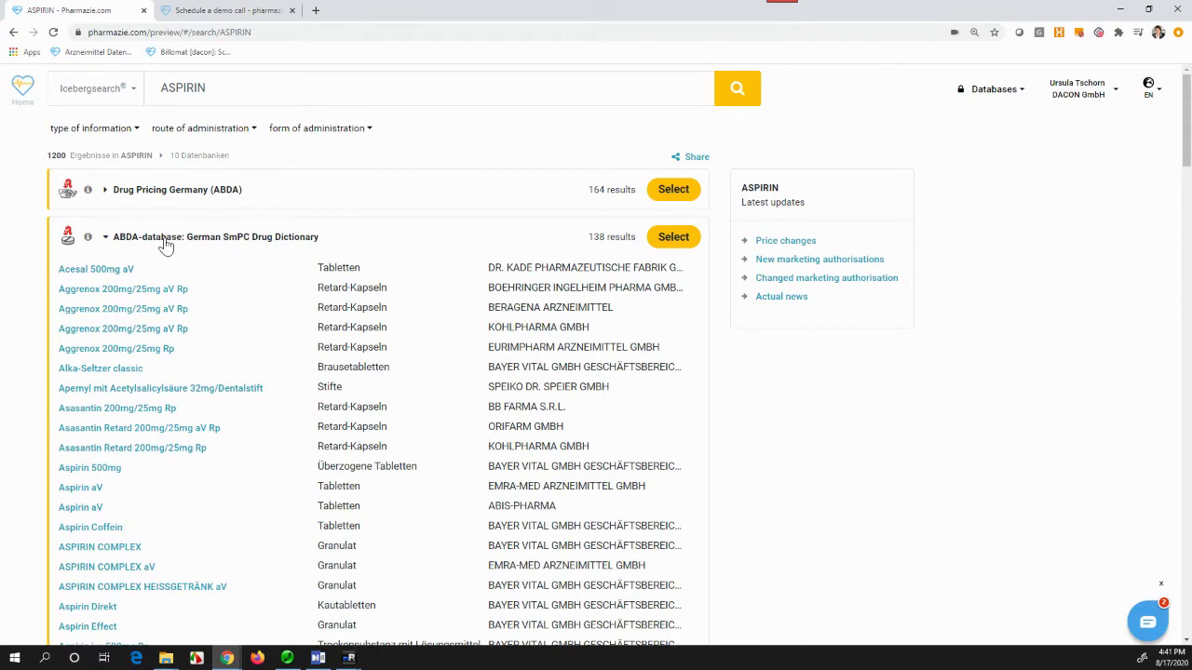
{"action": "left_click", "coordinate": [165, 241]}
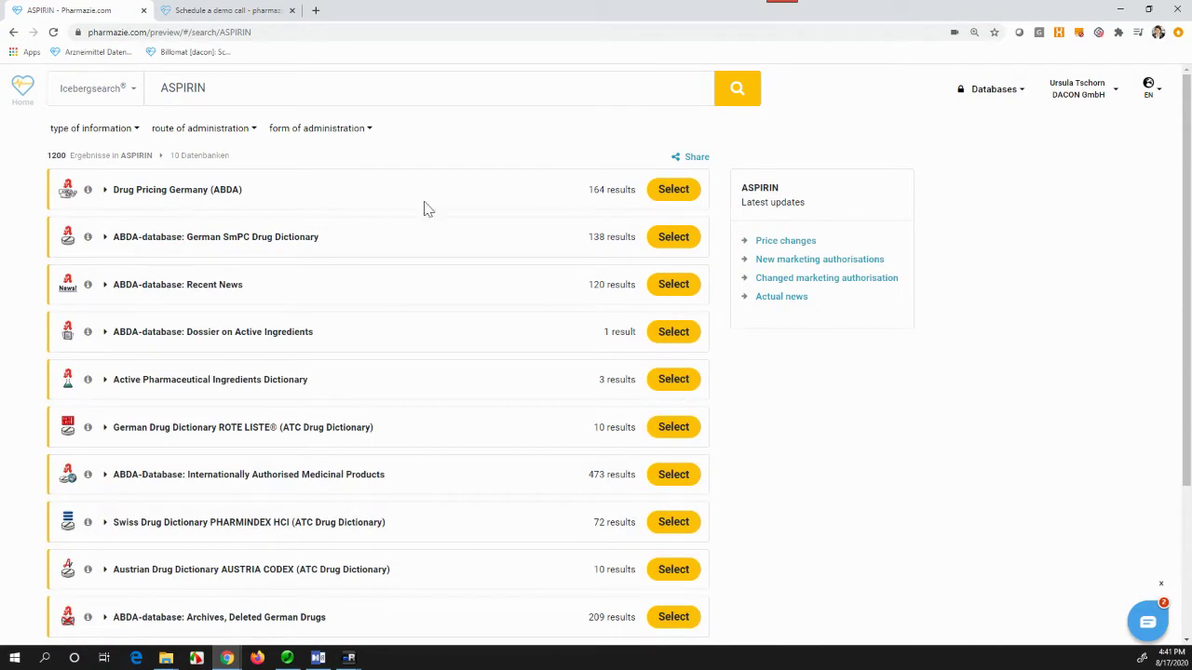
Open the 20 St ACESAL Tabletten record in Drug Pricing Germany (ABDA) and review its price, legal, package-reference and validity information.
{"action": "left_click", "coordinate": [673, 194]}
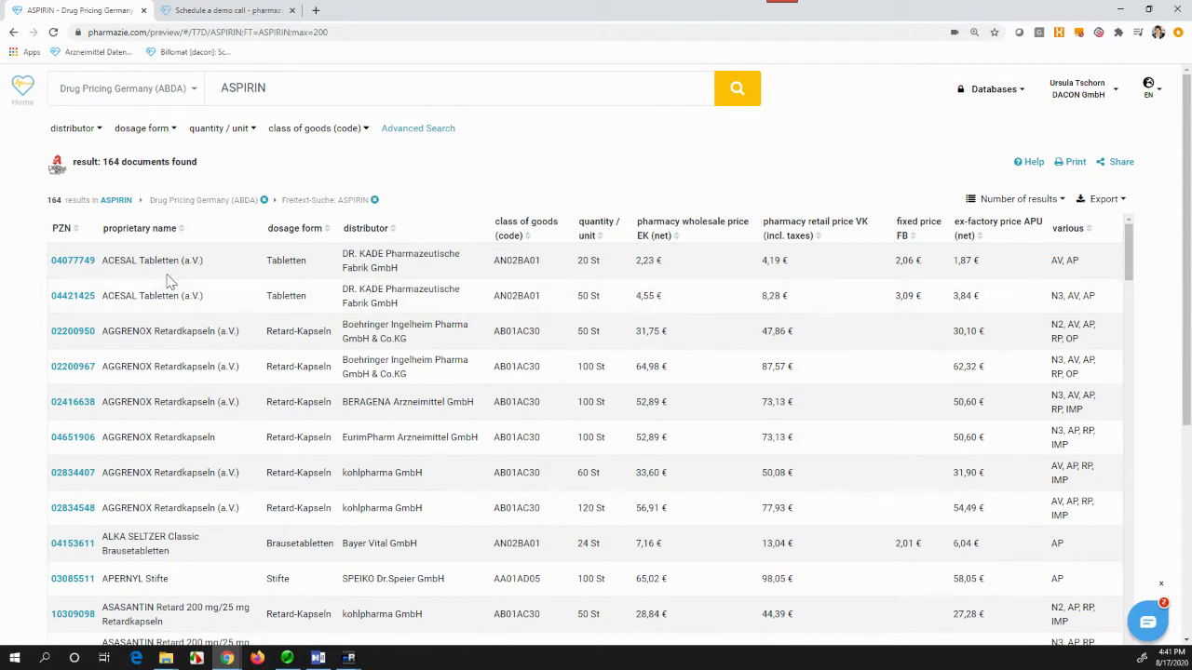
{"action": "left_click", "coordinate": [75, 261]}
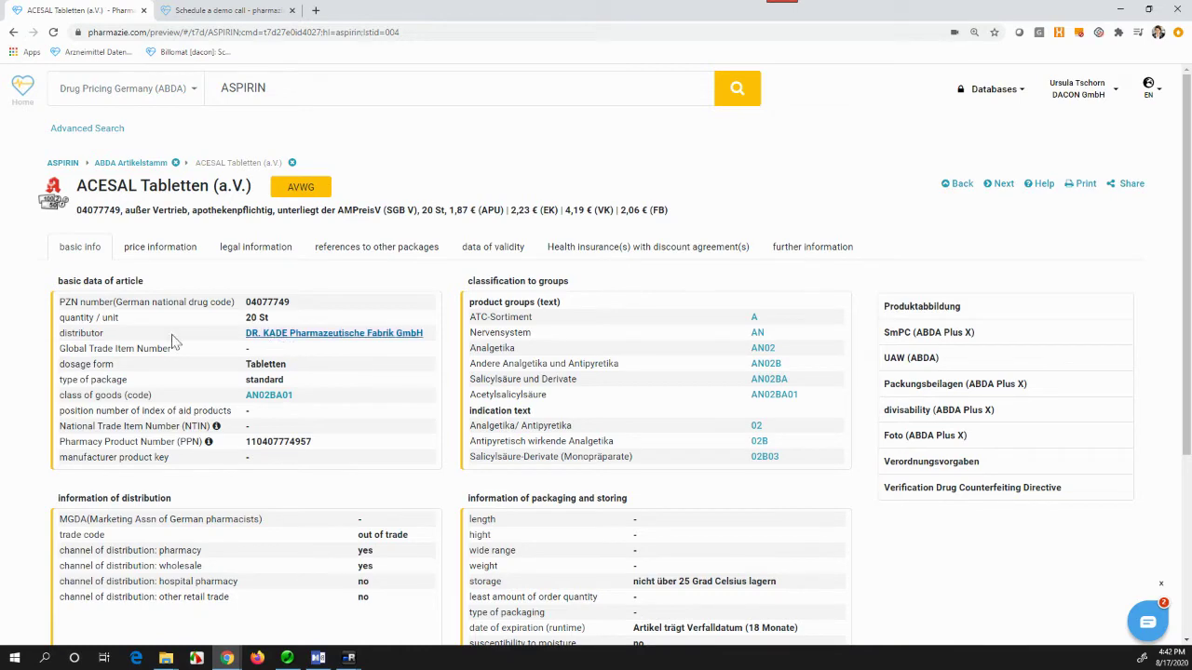
{"action": "left_click", "coordinate": [173, 254]}
{"action": "left_click", "coordinate": [257, 253]}
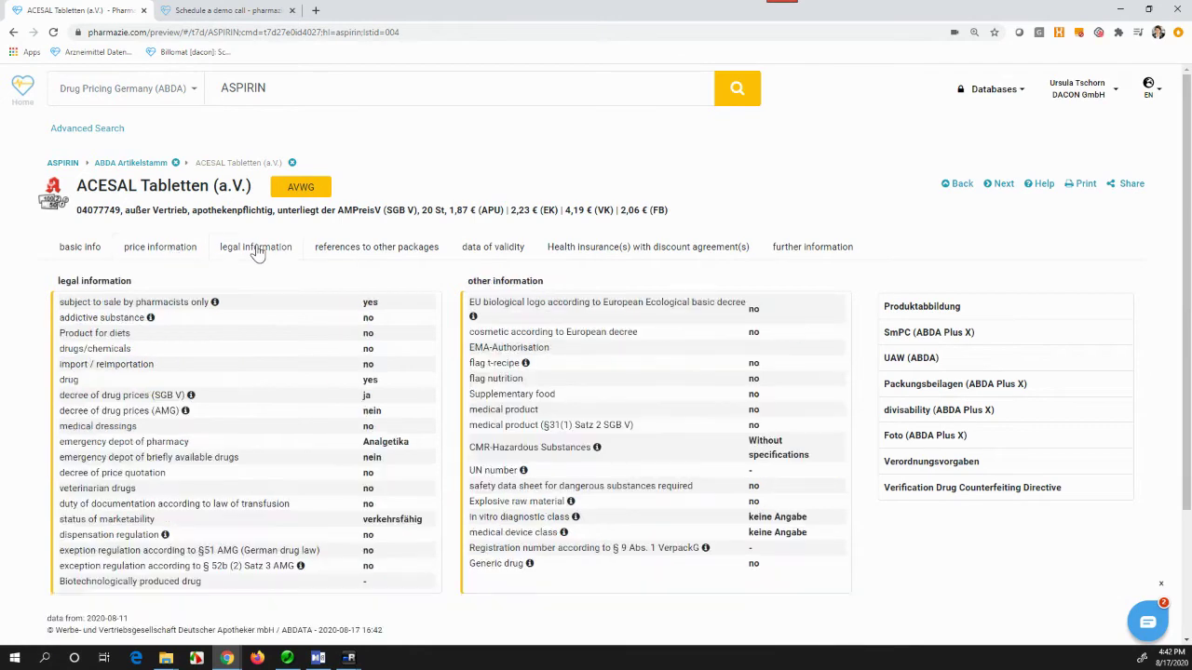
{"action": "left_click", "coordinate": [365, 255]}
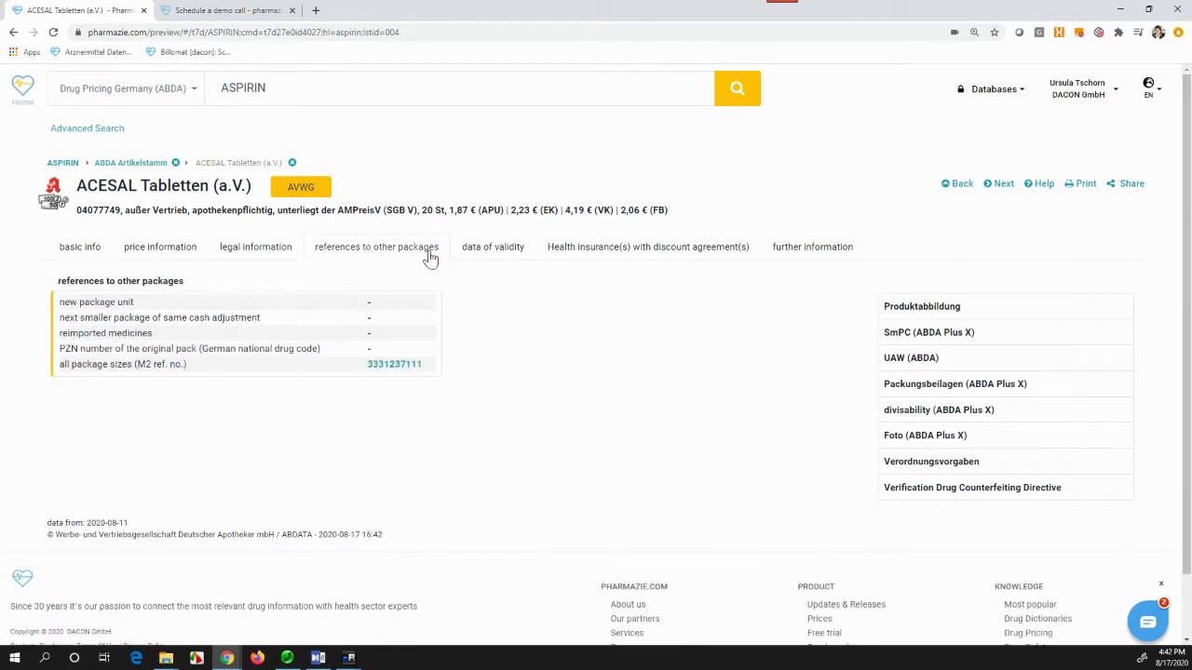
{"action": "left_click", "coordinate": [496, 253]}
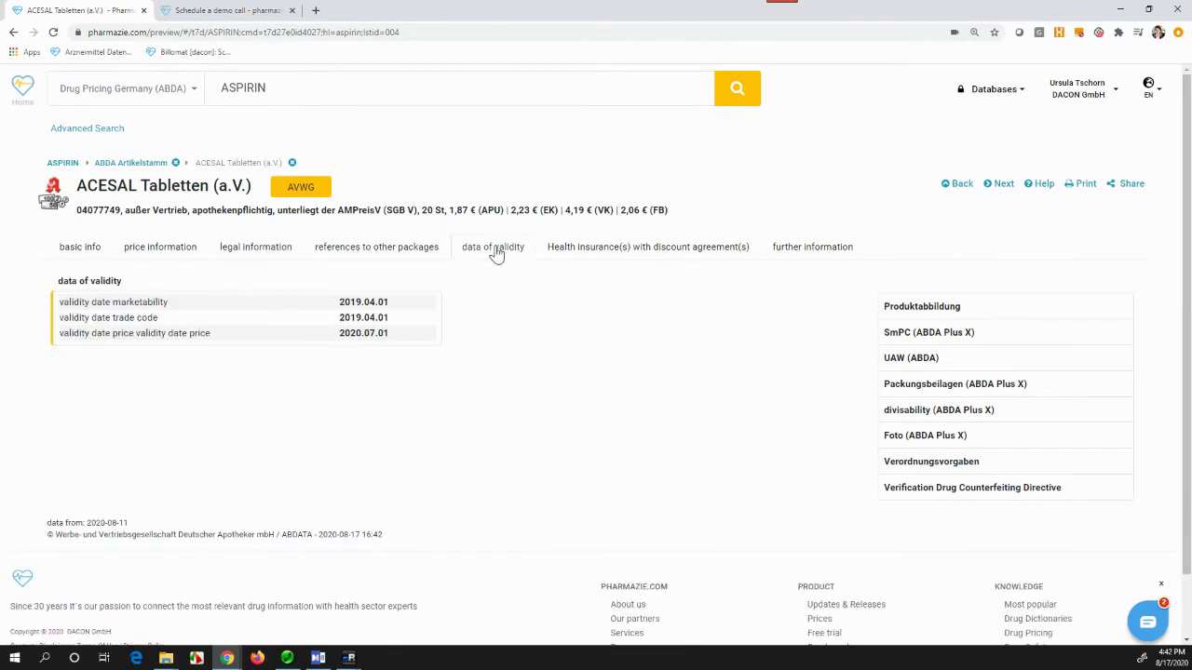
Open the product's linked German SmPC Drug Dictionary entry and view its product image and Fachinformation document.
{"action": "left_click", "coordinate": [786, 249]}
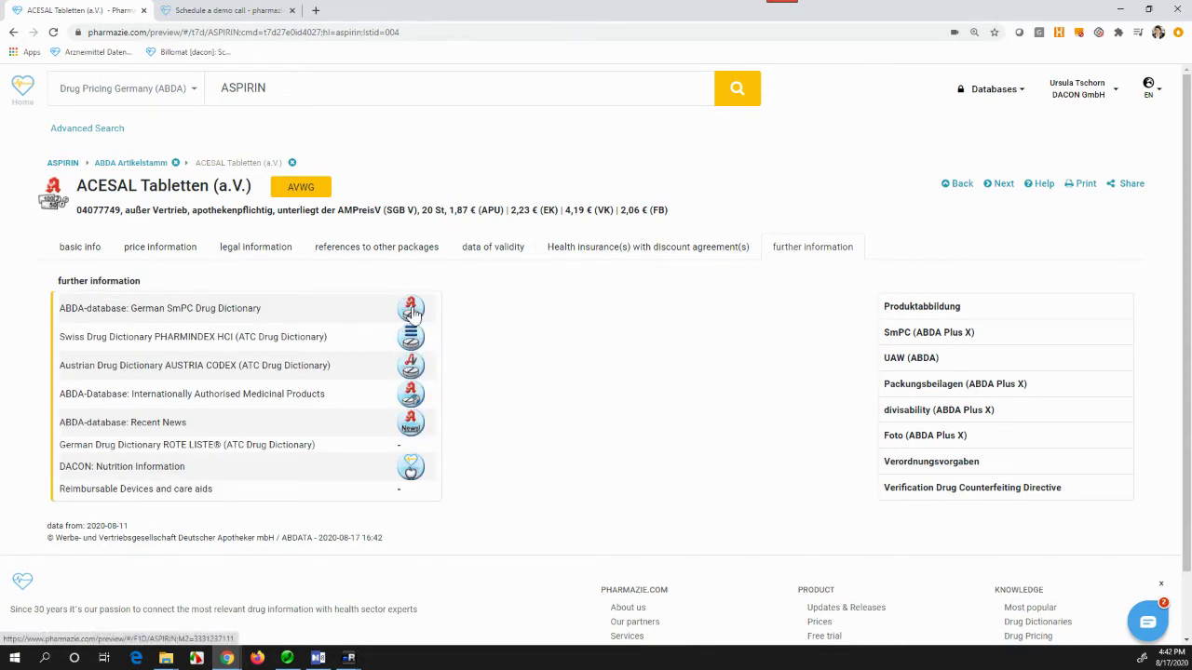
{"action": "left_click", "coordinate": [411, 309]}
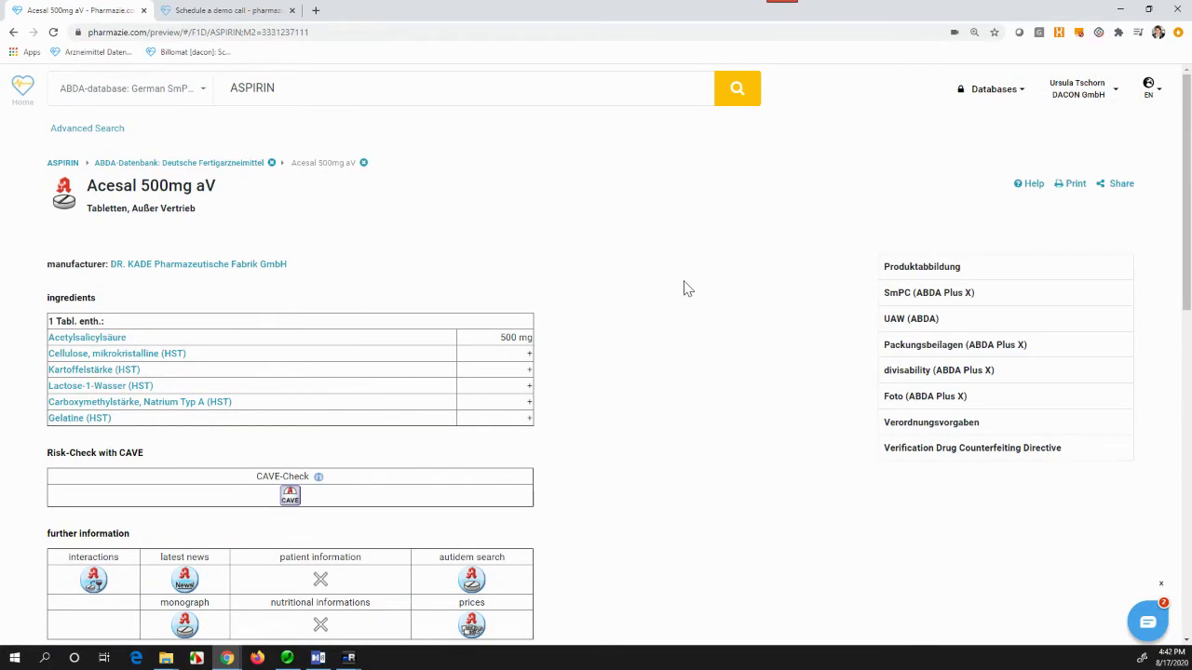
{"action": "left_click", "coordinate": [915, 268]}
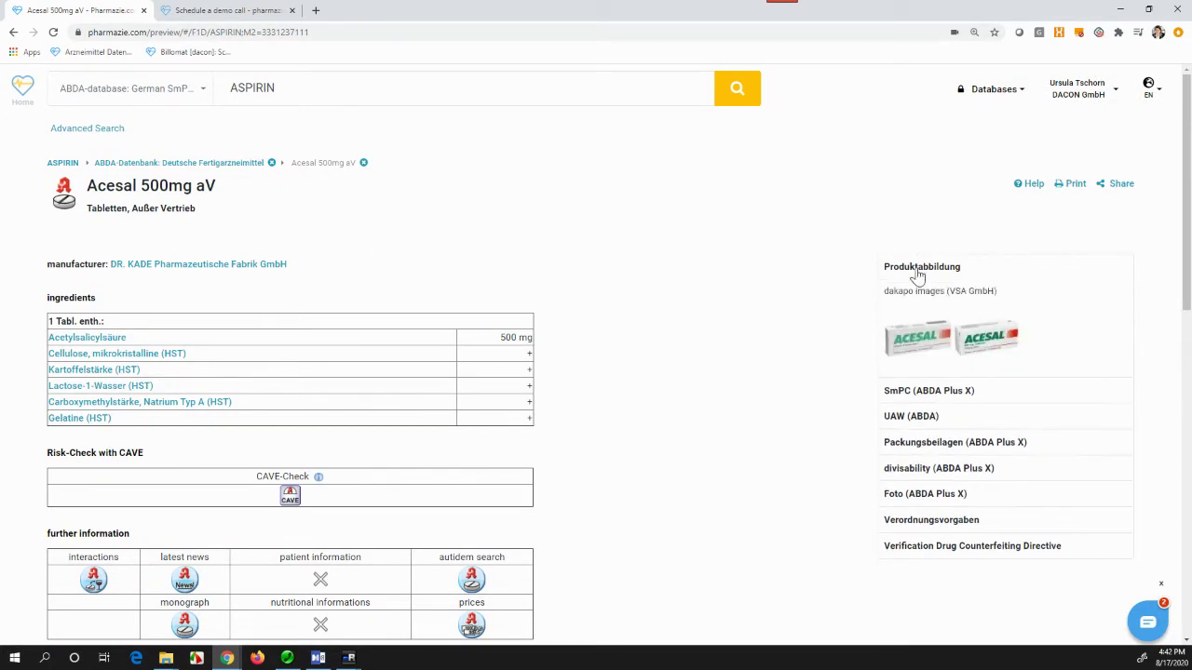
{"action": "left_click", "coordinate": [923, 391]}
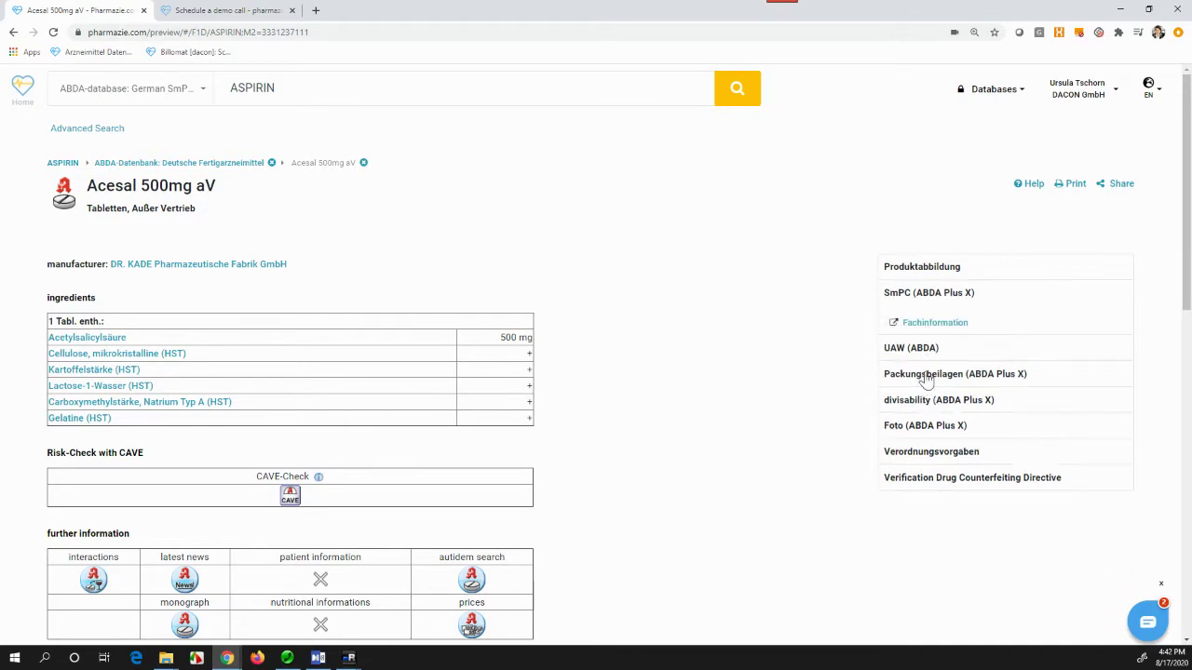
{"action": "left_click", "coordinate": [933, 324]}
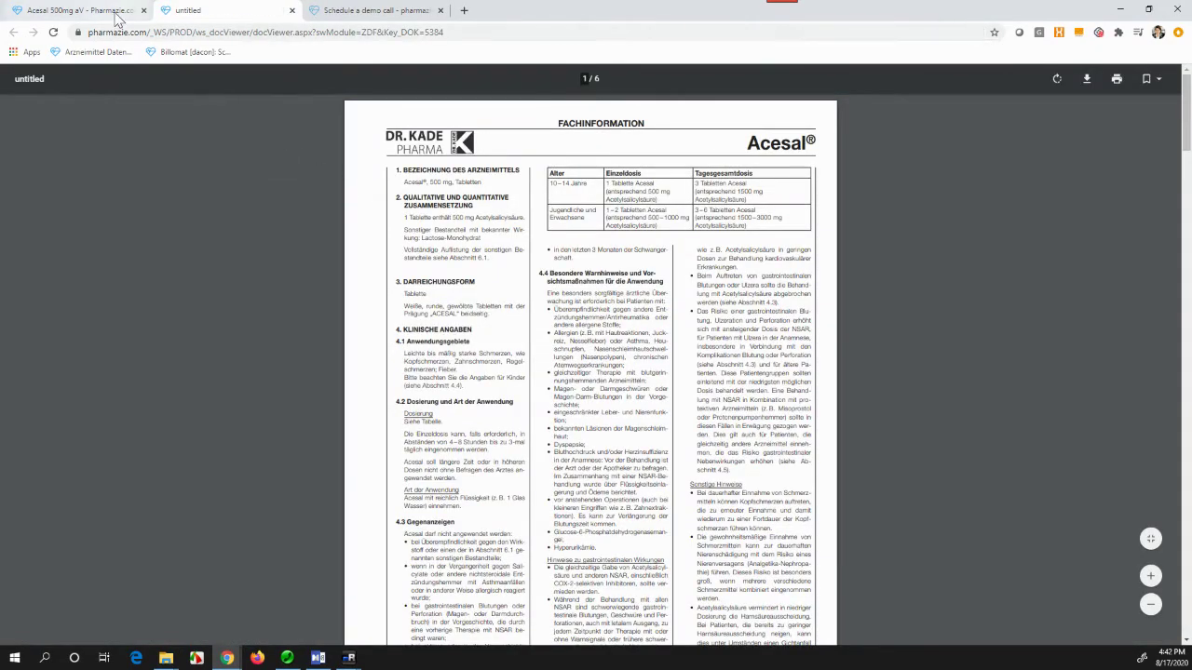
{"action": "left_click", "coordinate": [116, 12]}
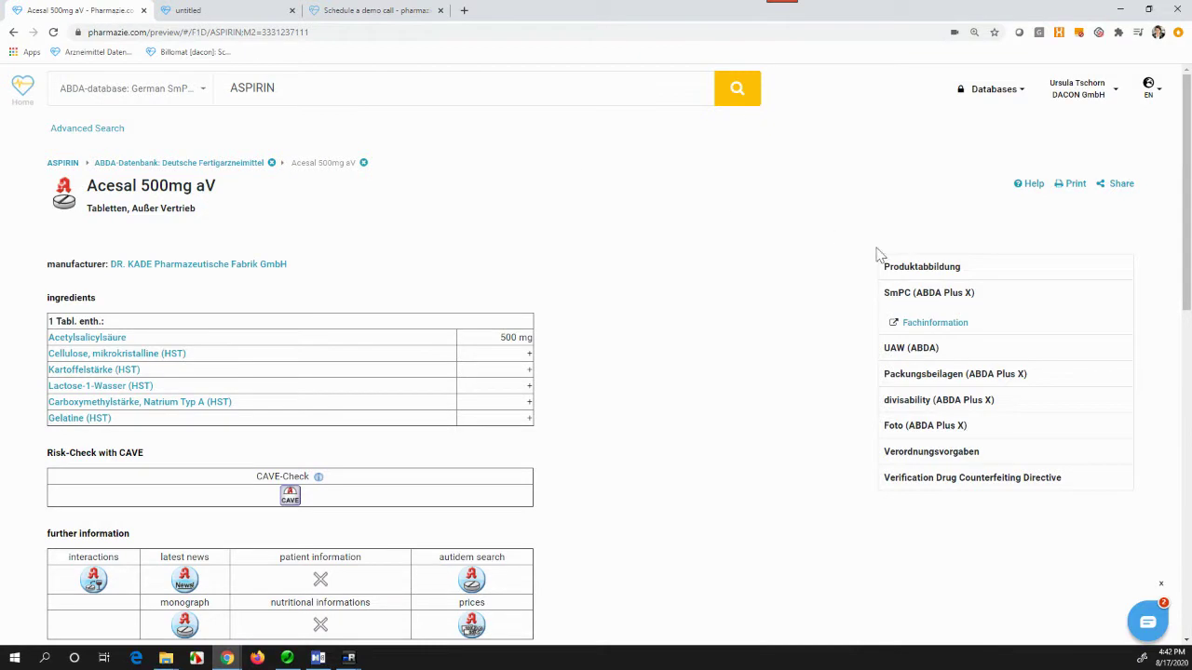
View the package leaflet of Acesal 500mg aV and examine the tablet photo with its form and dimension details.
{"action": "left_click", "coordinate": [915, 374]}
{"action": "left_click", "coordinate": [931, 387]}
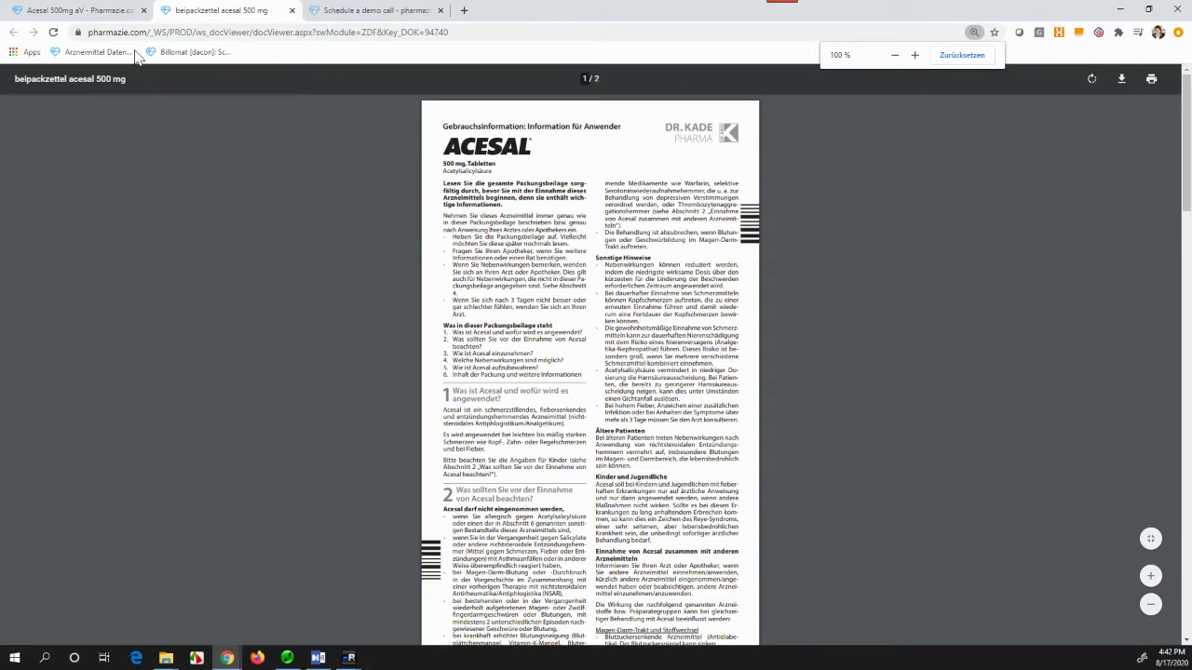
{"action": "left_click", "coordinate": [104, 11]}
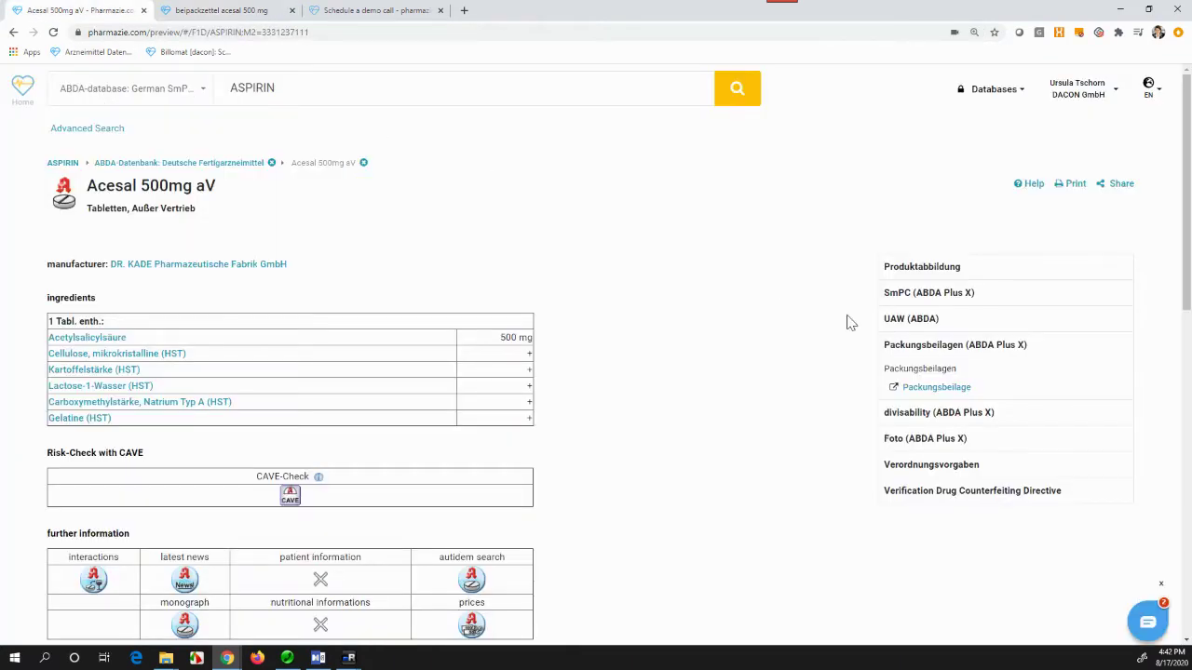
{"action": "left_click", "coordinate": [924, 440]}
{"action": "left_click_drag", "start_coordinate": [1185, 281], "coordinate": [1188, 459]}
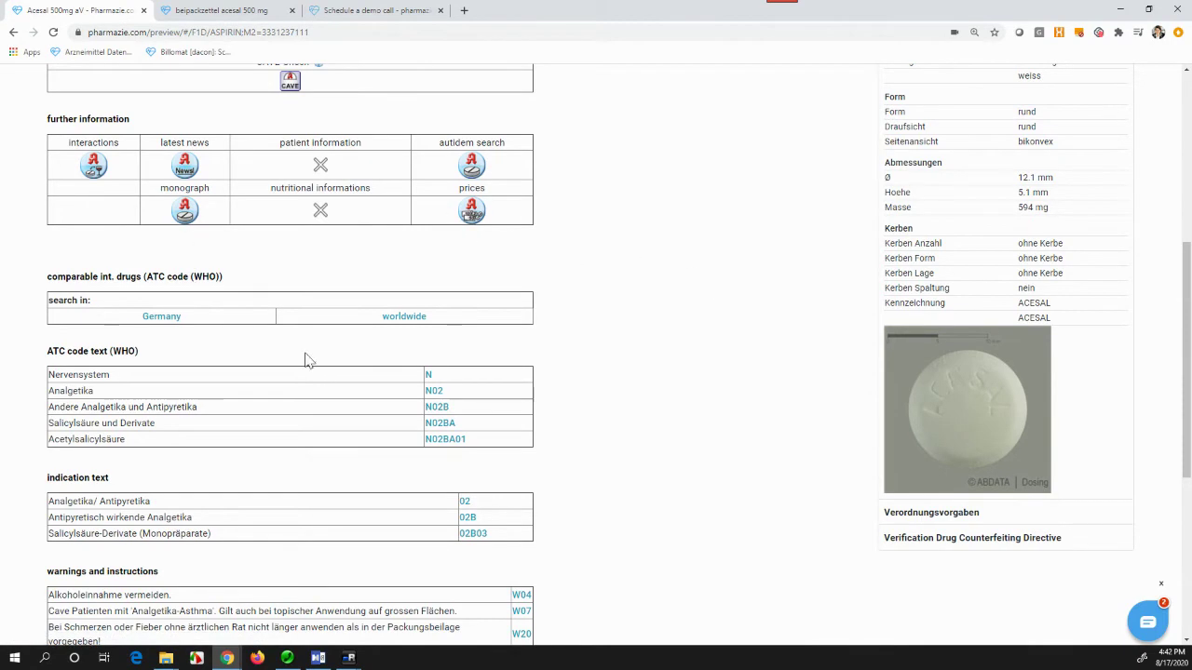
List the drugs classified under ATC code N02BA01 (Acetylsalicylsäure) and open the Alka-Seltzer classic entry.
{"action": "left_click", "coordinate": [447, 440]}
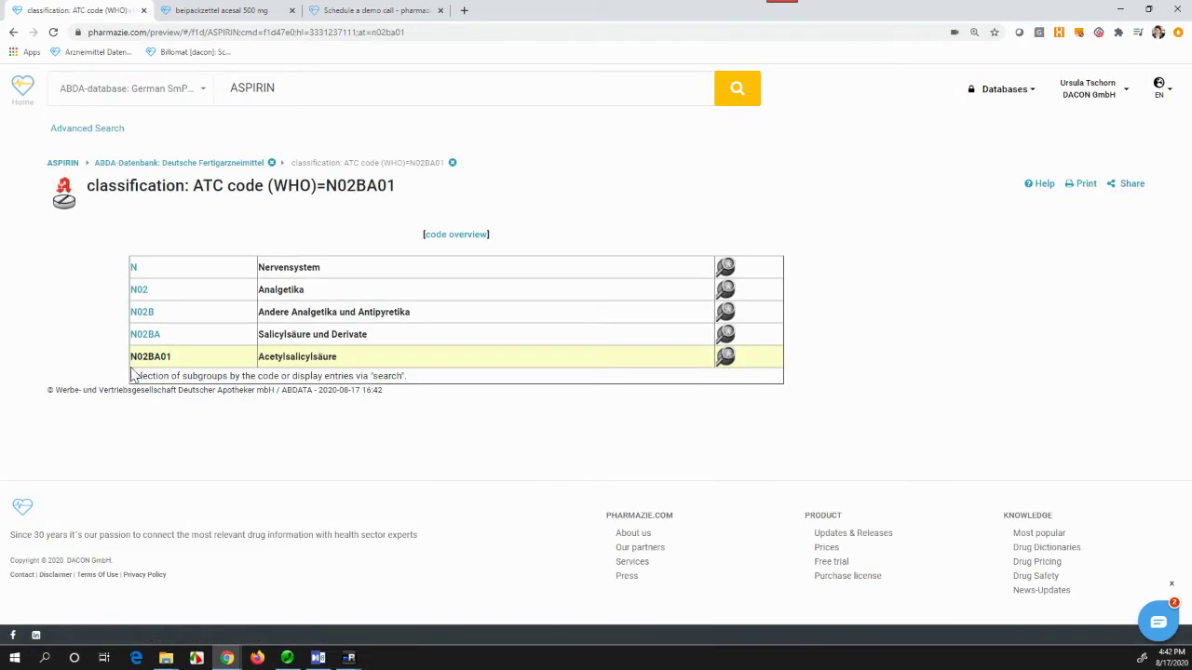
{"action": "left_click", "coordinate": [724, 356]}
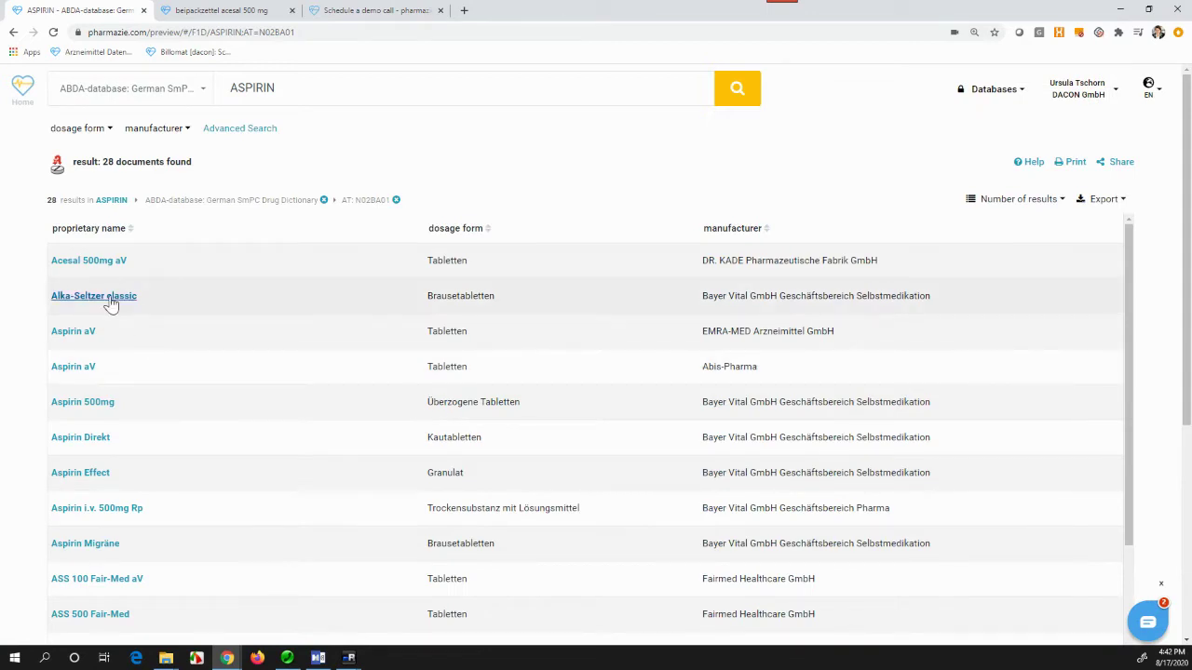
{"action": "left_click", "coordinate": [111, 298]}
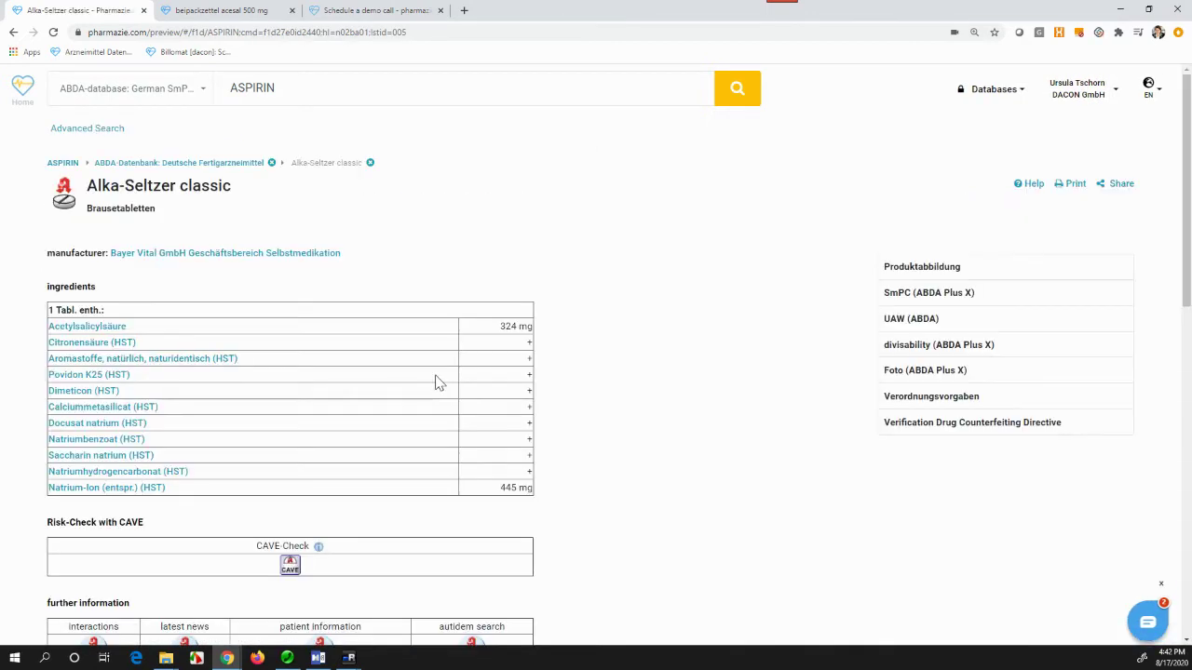
Start a CAVE-Check for Alka-Seltzer classic and add Phenprocoumon – Marcumar TAB - MEDA (D) to the medication.
{"action": "scroll", "coordinate": [437, 381], "scroll_direction": "down", "scroll_amount": 2}
{"action": "left_click", "coordinate": [290, 443]}
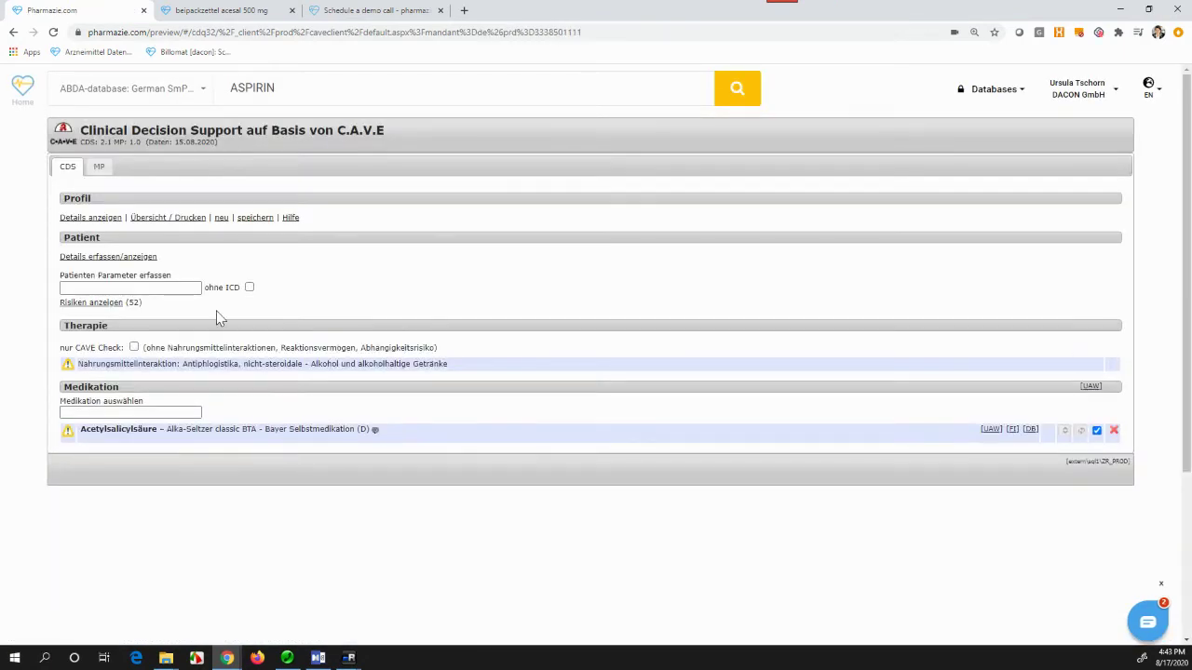
{"action": "left_click", "coordinate": [141, 412]}
{"action": "type", "text": "marcumar"}
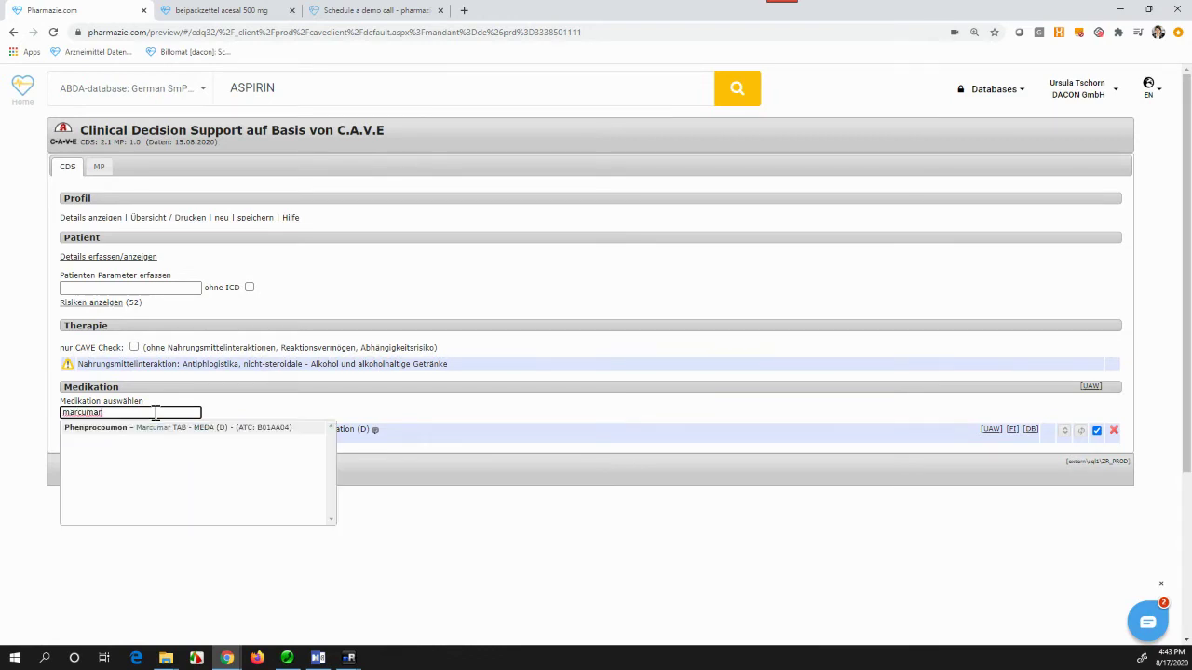
{"action": "left_click", "coordinate": [187, 428]}
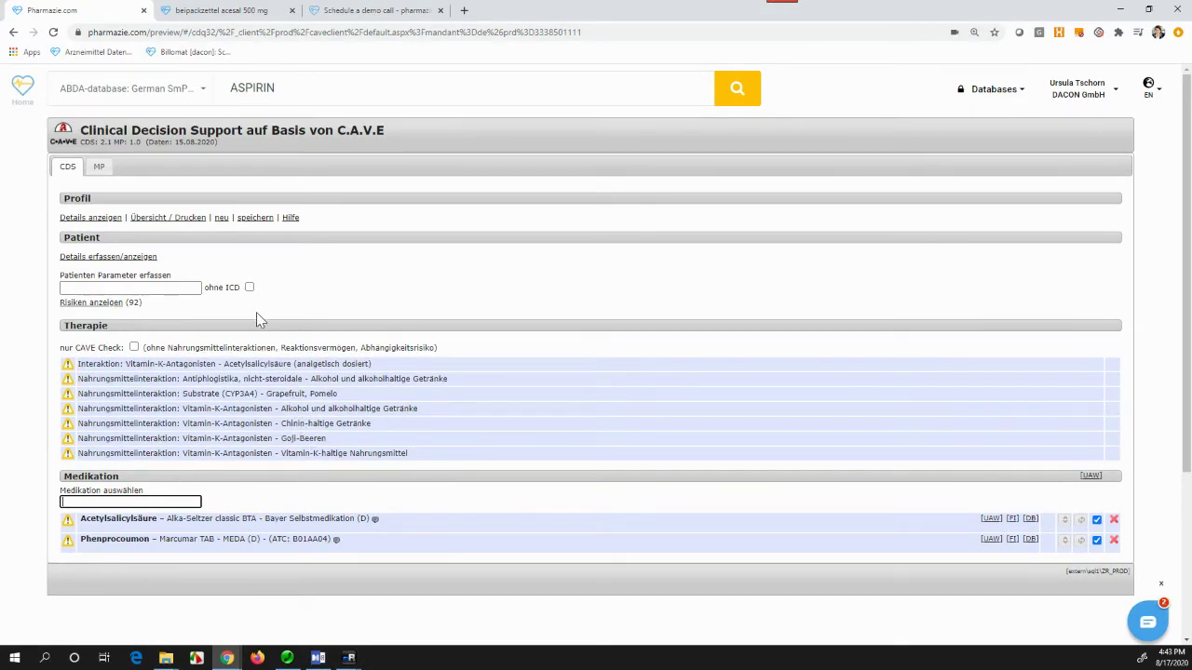
Add the patient risk Analgetika-Allergie (Arylessigsäure-Typ) and expand the detailed interaction information for Alka-Seltzer classic.
{"action": "left_click", "coordinate": [99, 304]}
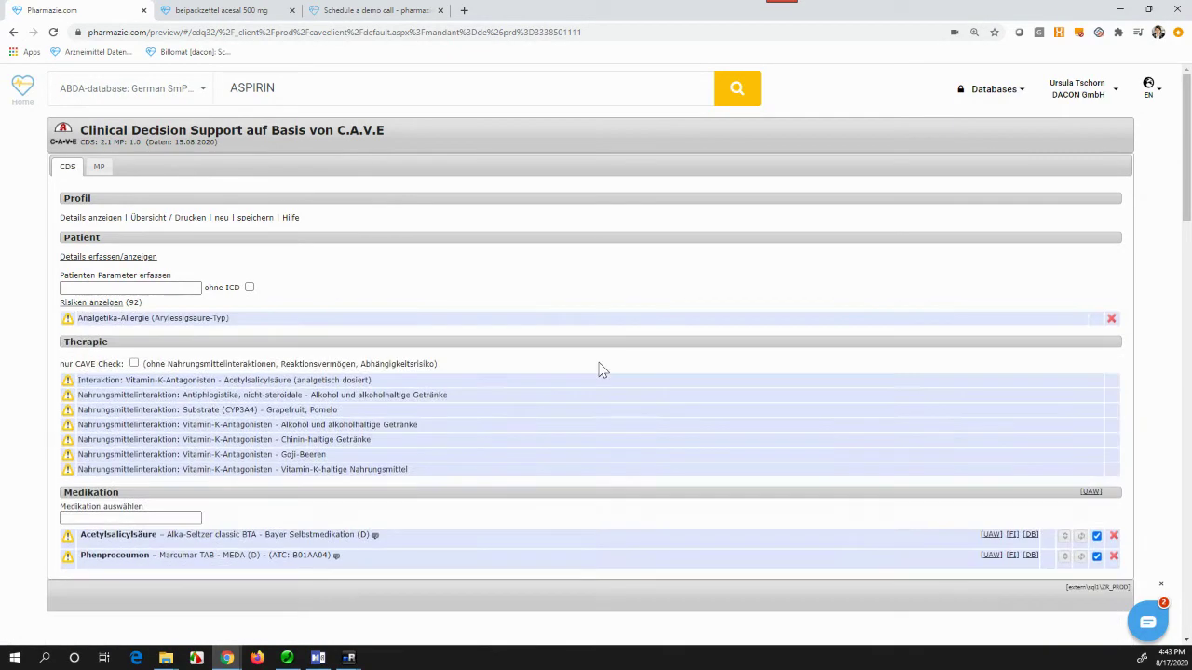
{"action": "left_click", "coordinate": [1064, 536]}
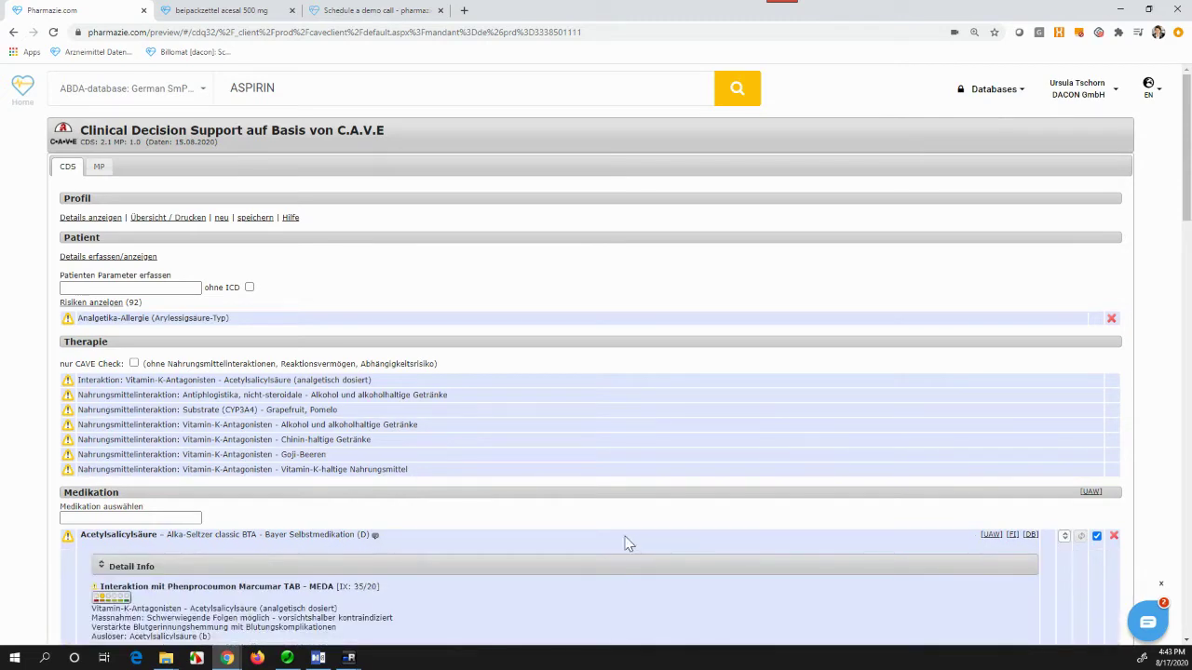
{"action": "scroll", "coordinate": [575, 555], "scroll_direction": "down", "scroll_amount": 2}
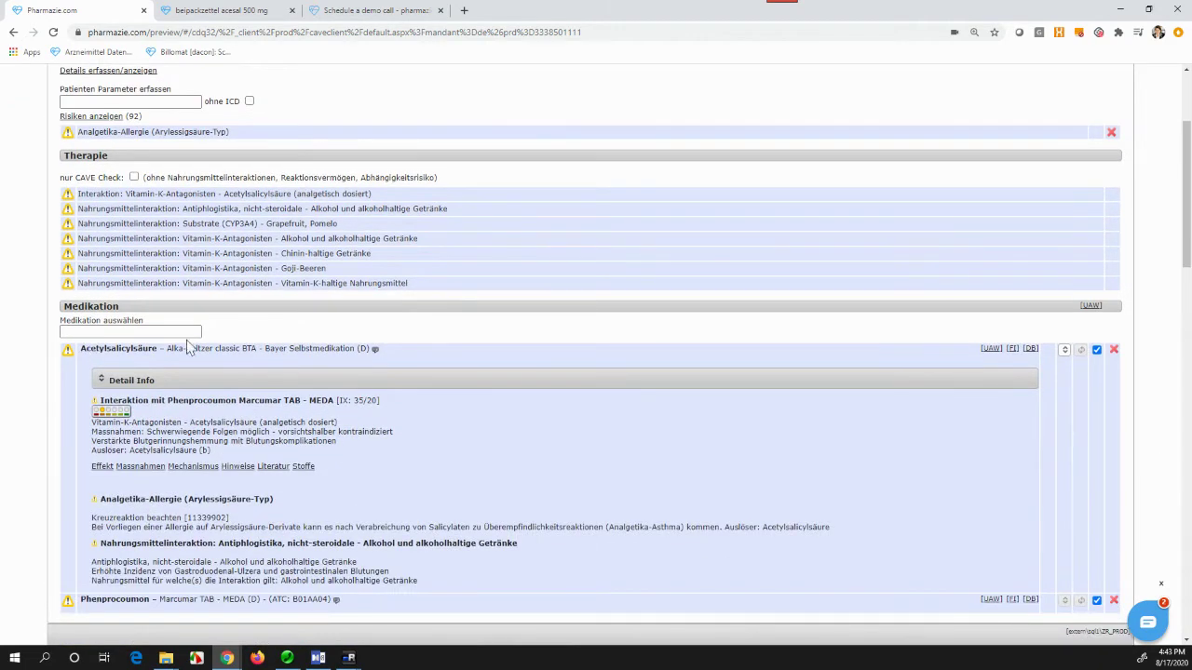
{"action": "scroll", "coordinate": [337, 343], "scroll_direction": "up", "scroll_amount": 2}
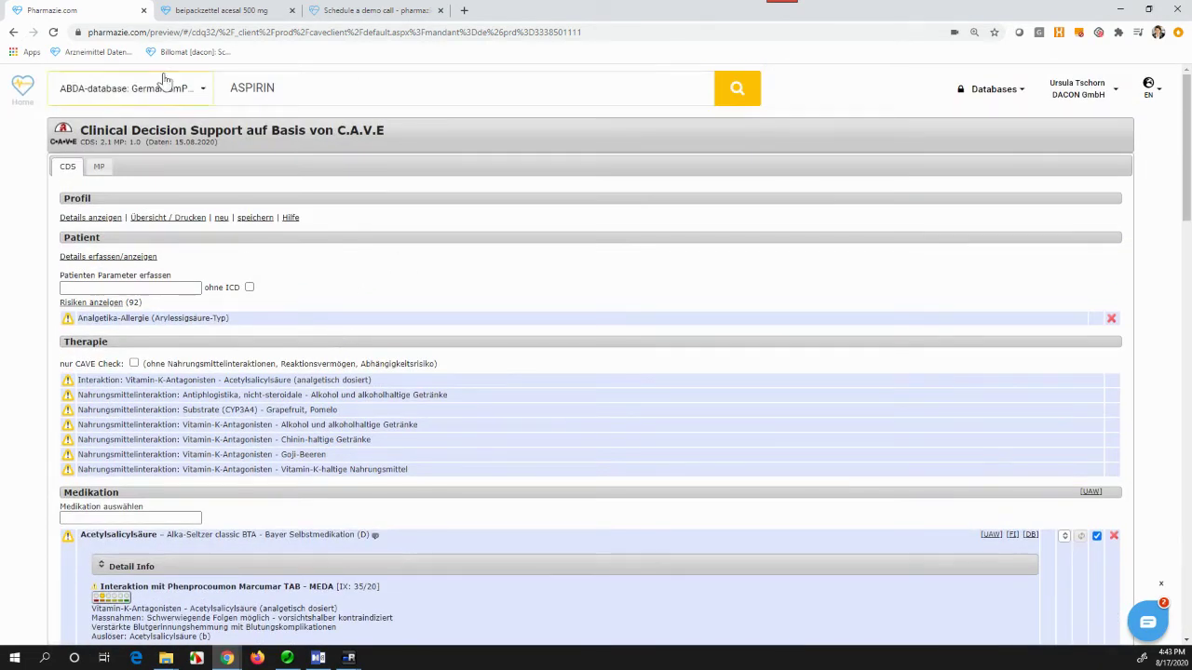
Open the Transparency List database and search it for the product abilify.
{"action": "left_click", "coordinate": [996, 89]}
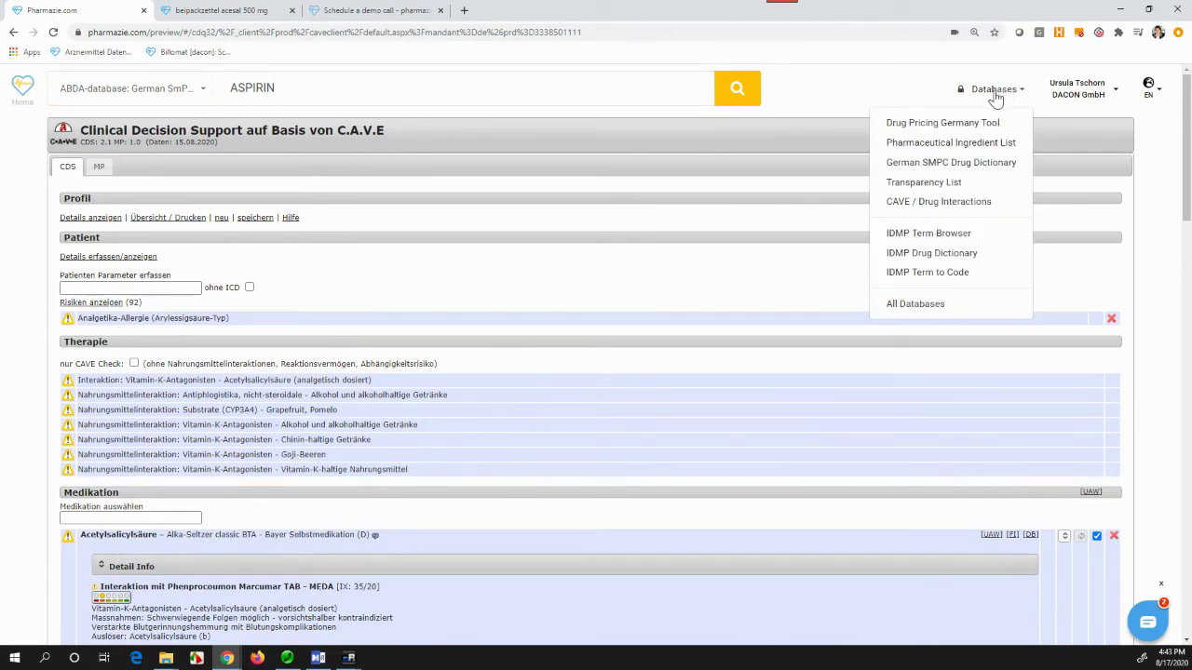
{"action": "left_click", "coordinate": [926, 186]}
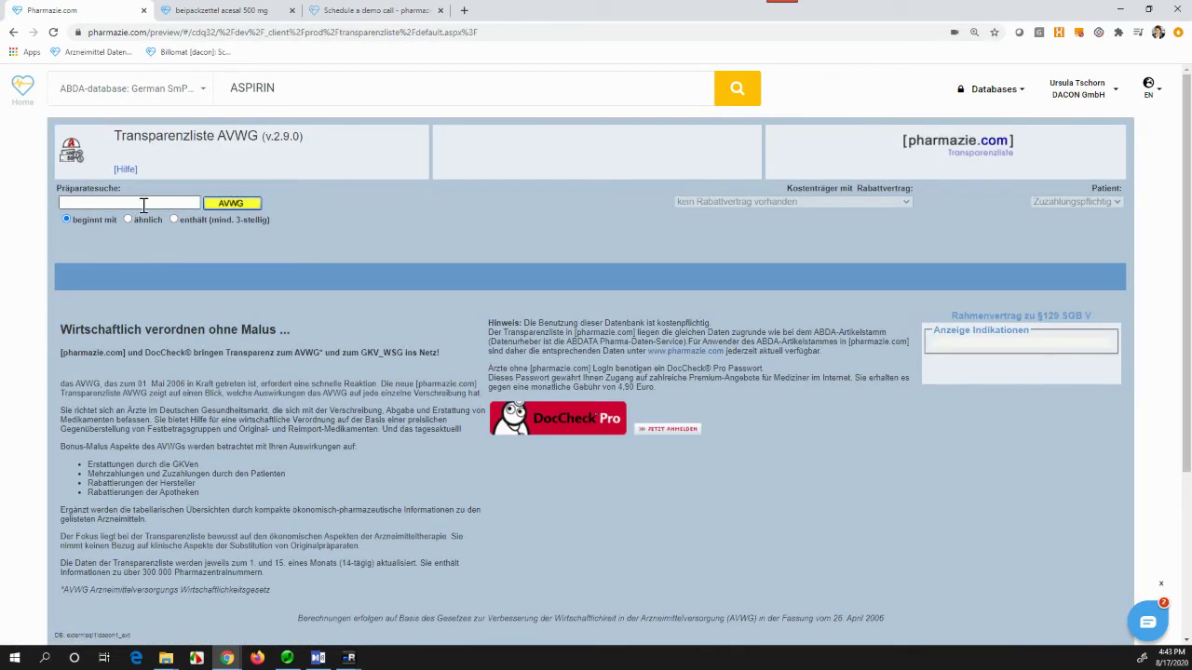
{"action": "left_click", "coordinate": [145, 205]}
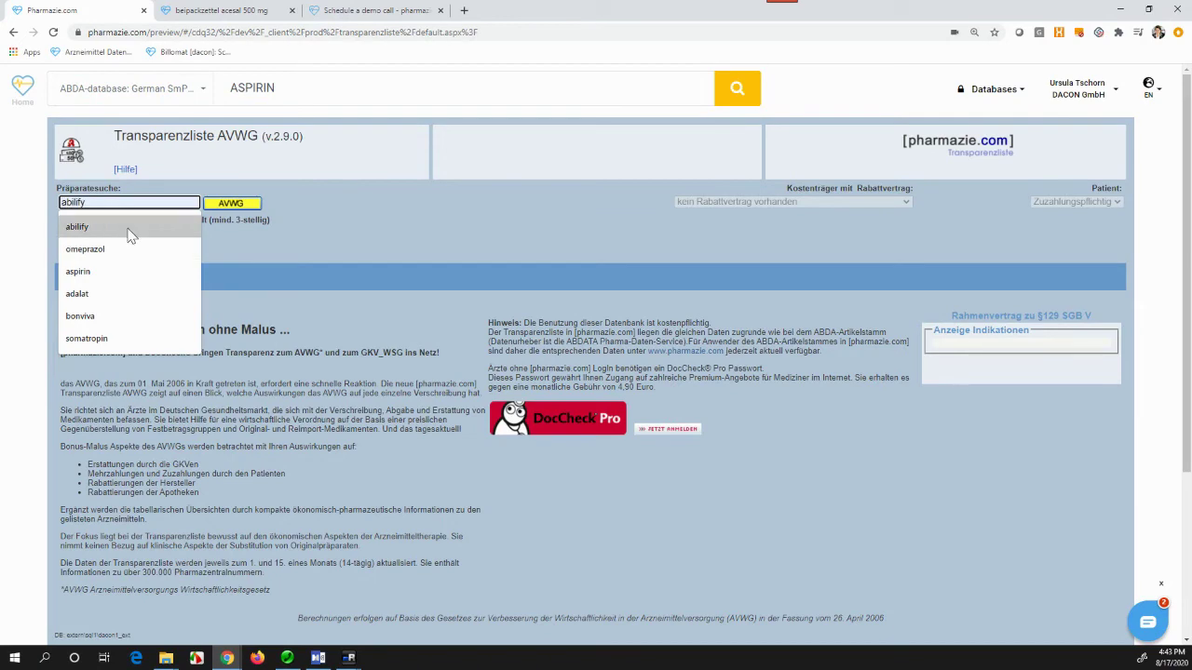
{"action": "left_click", "coordinate": [128, 227]}
{"action": "left_click", "coordinate": [230, 205]}
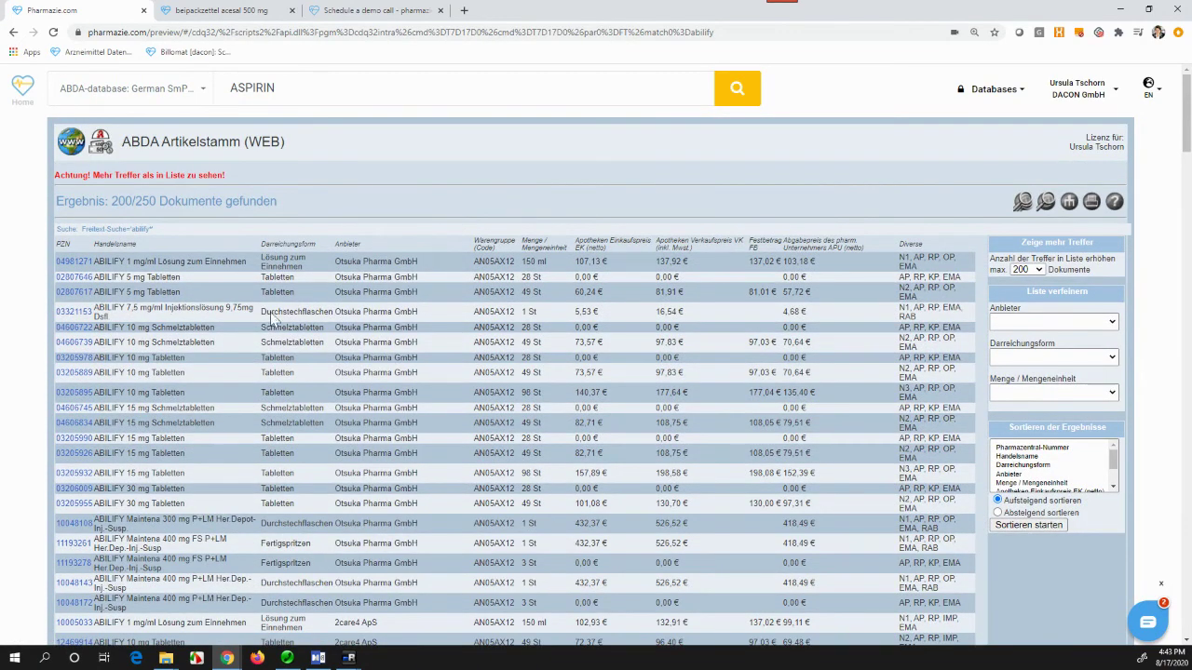
View the article data and AVWG transparency list for ABILIFY 10 mg Schmelztabletten, 28 St, and return to the result list.
{"action": "left_click", "coordinate": [70, 327]}
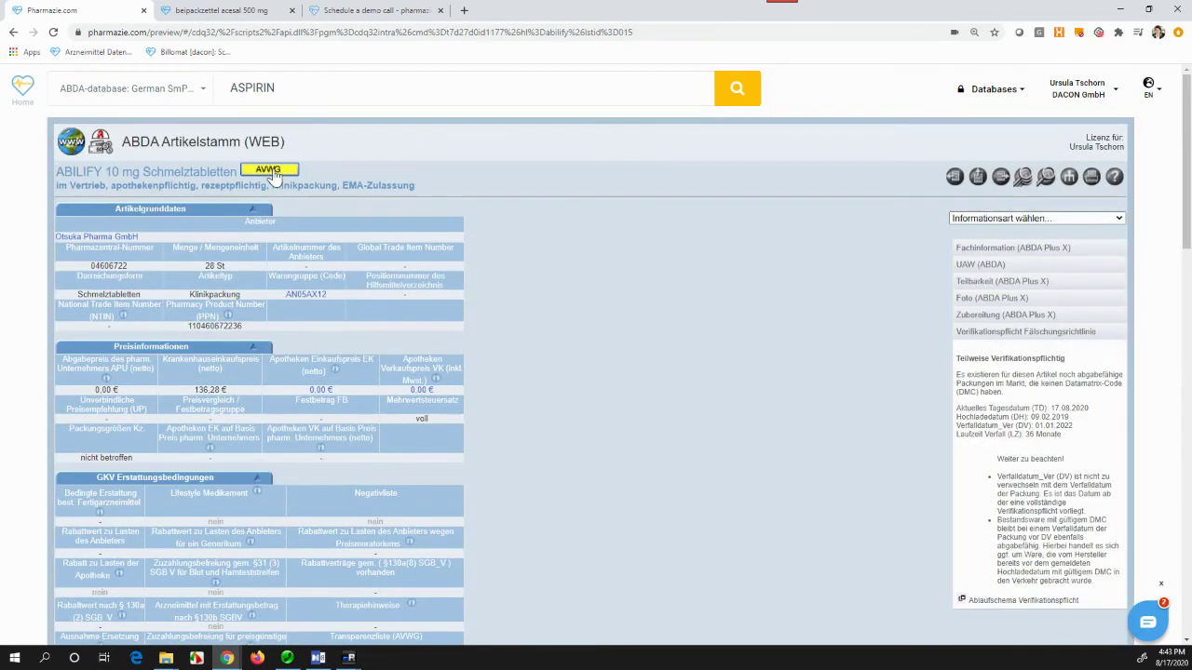
{"action": "left_click", "coordinate": [268, 170]}
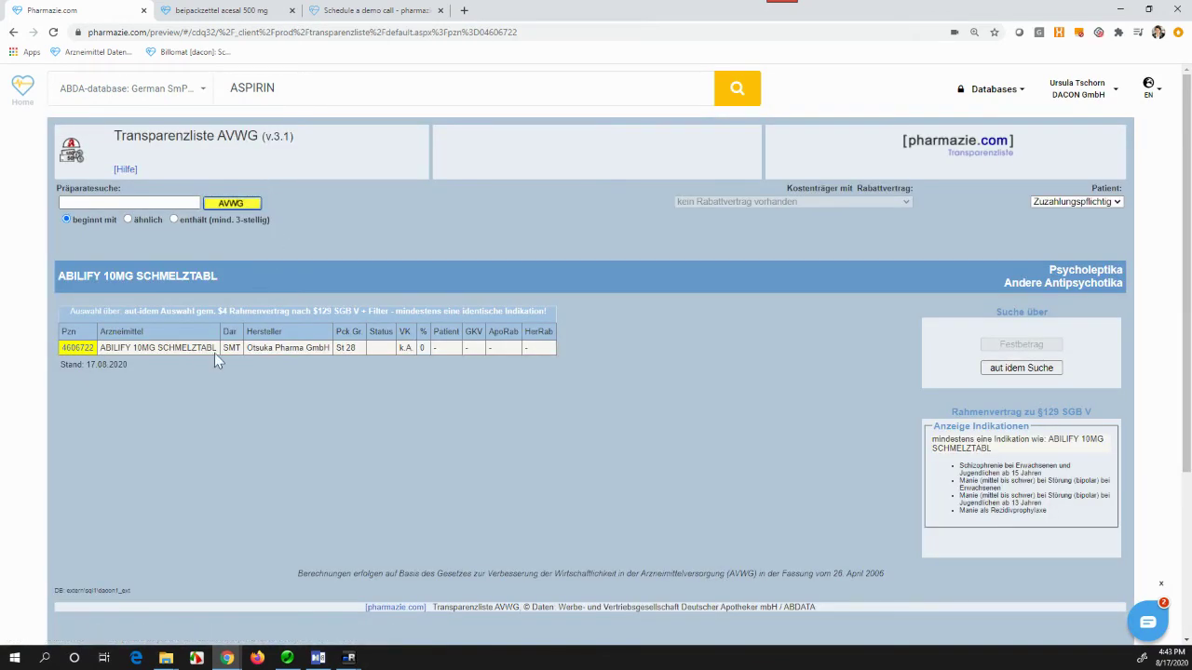
{"action": "left_click", "coordinate": [13, 31]}
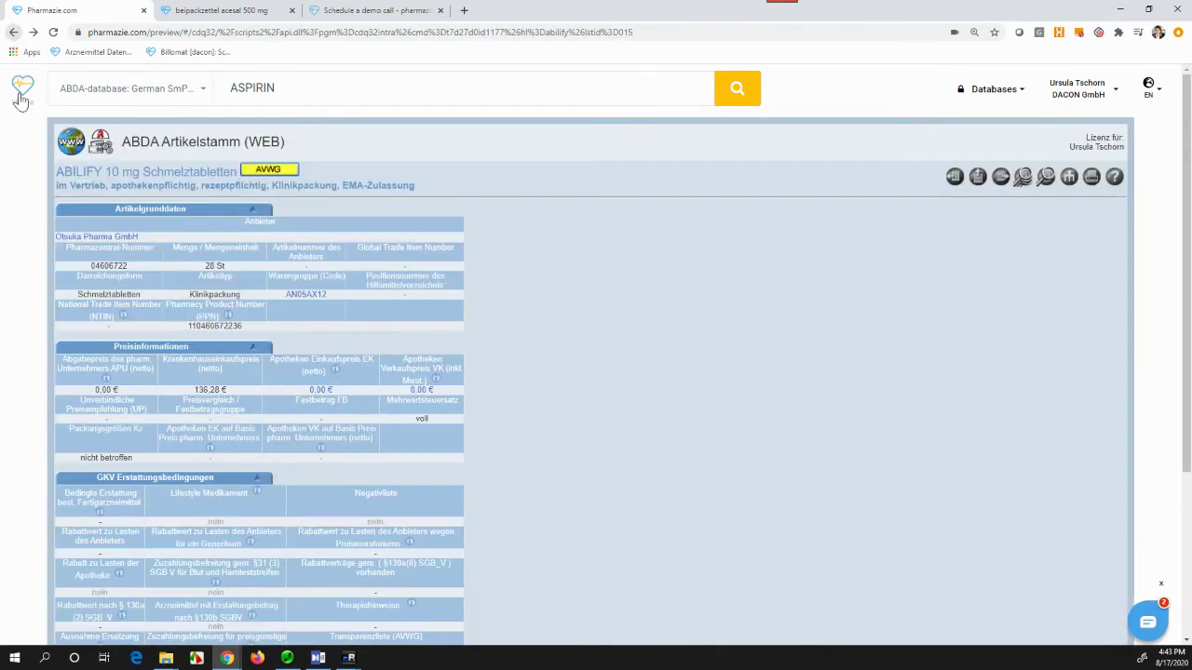
{"action": "left_click", "coordinate": [13, 31]}
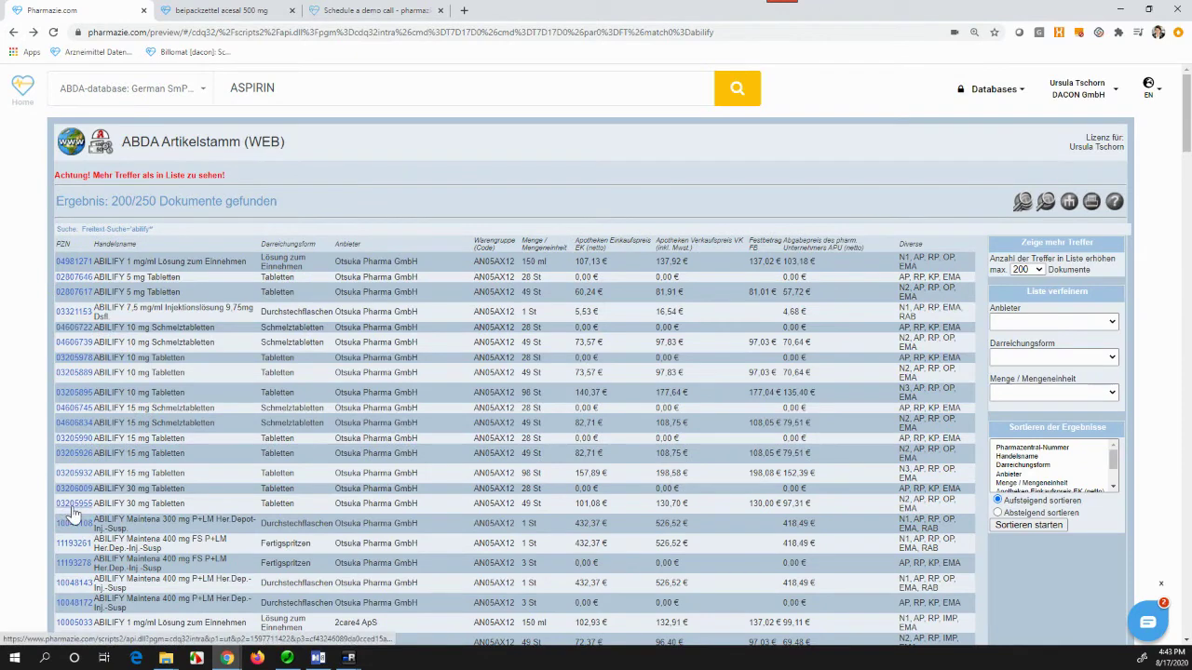
Open the AVWG transparency list for ABILIFY 30 mg Tabletten, 49 St, and examine its Festbetrag group price comparison.
{"action": "left_click", "coordinate": [75, 503]}
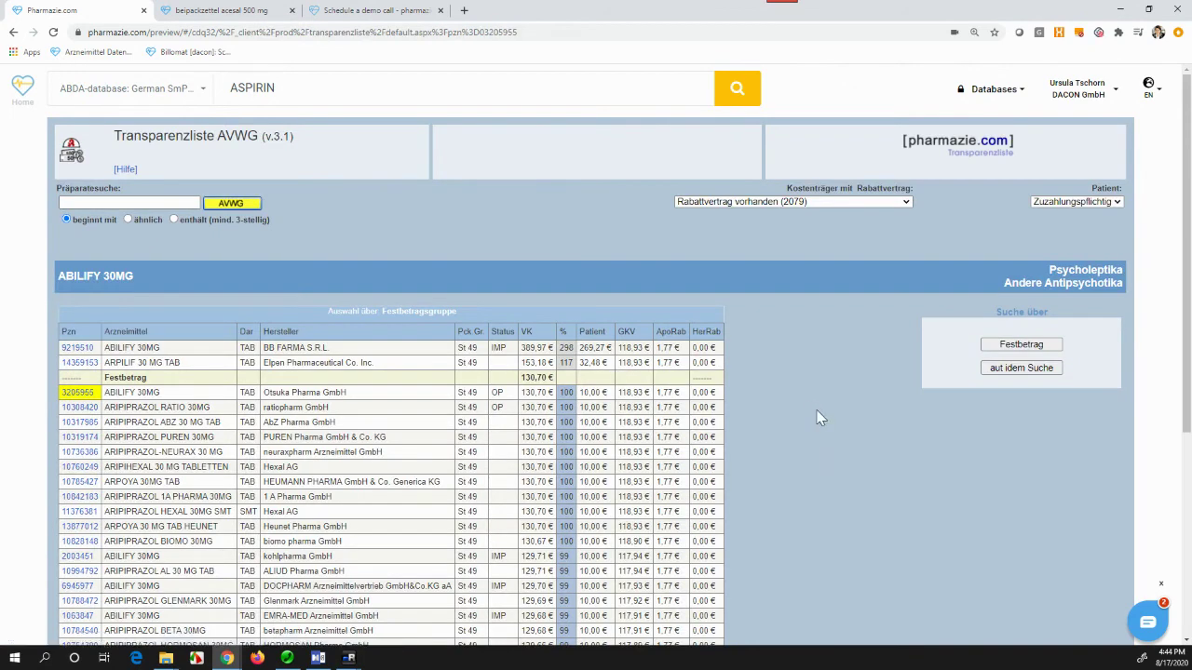
{"action": "scroll", "coordinate": [818, 418], "scroll_direction": "down", "scroll_amount": 2}
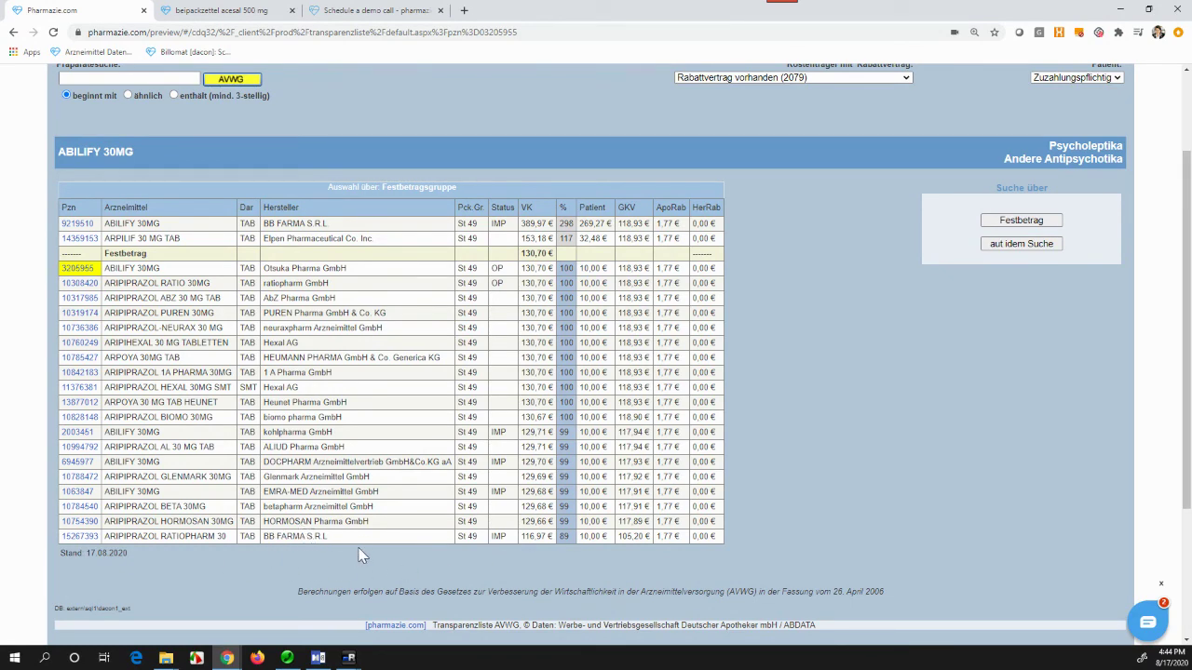
{"action": "scroll", "coordinate": [858, 310], "scroll_direction": "up", "scroll_amount": 2}
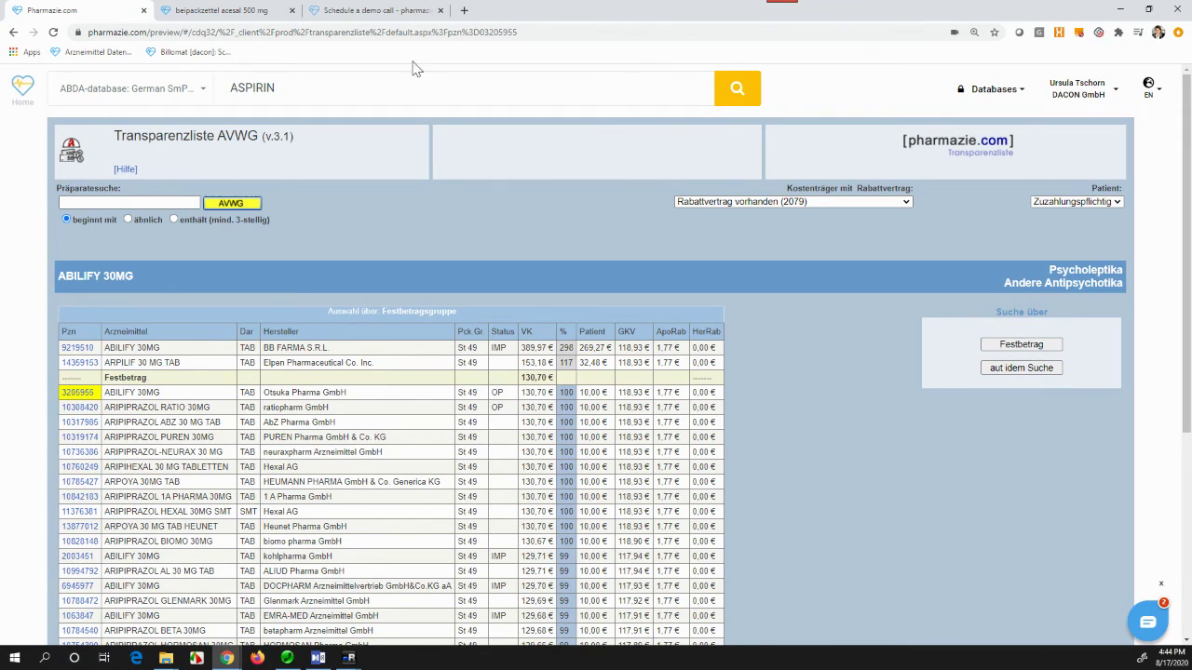
Switch to the open Schedule a demo page and open the website's overview of all pharmaceutical databases.
{"action": "left_click", "coordinate": [392, 11]}
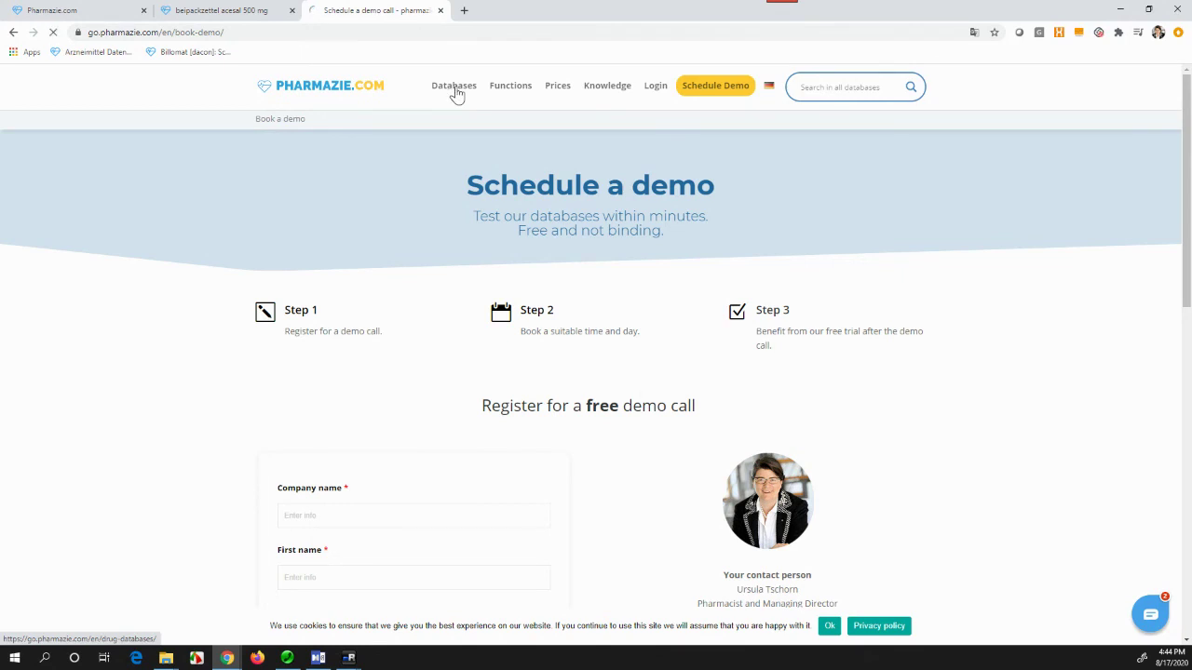
{"action": "left_click", "coordinate": [456, 93]}
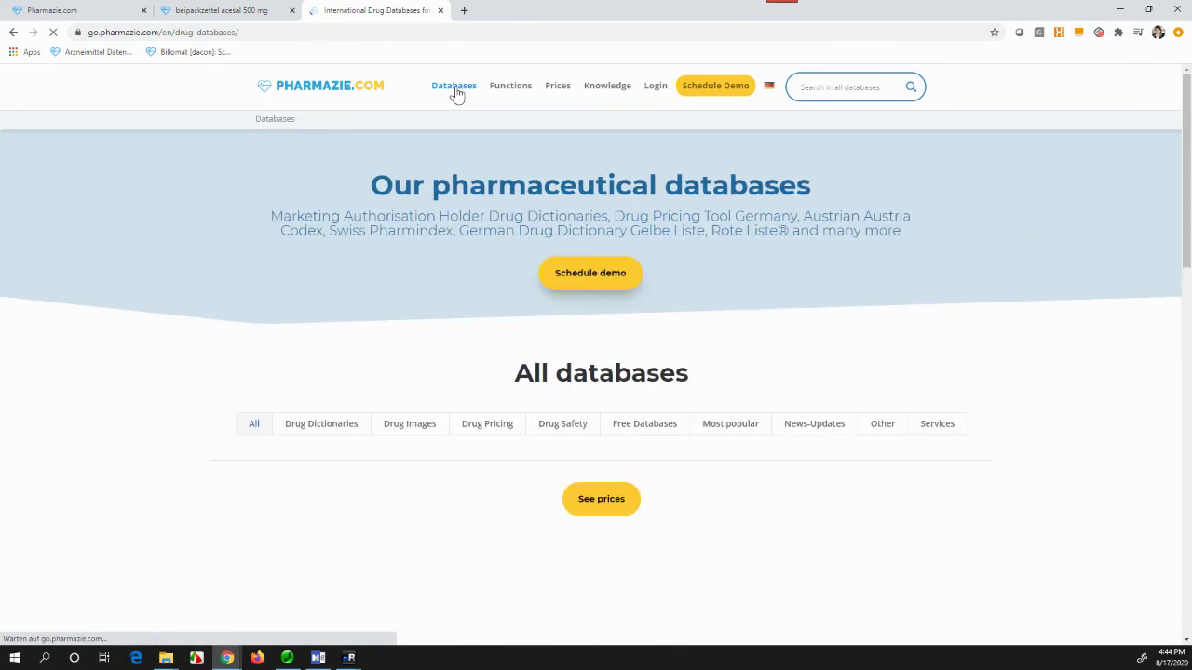